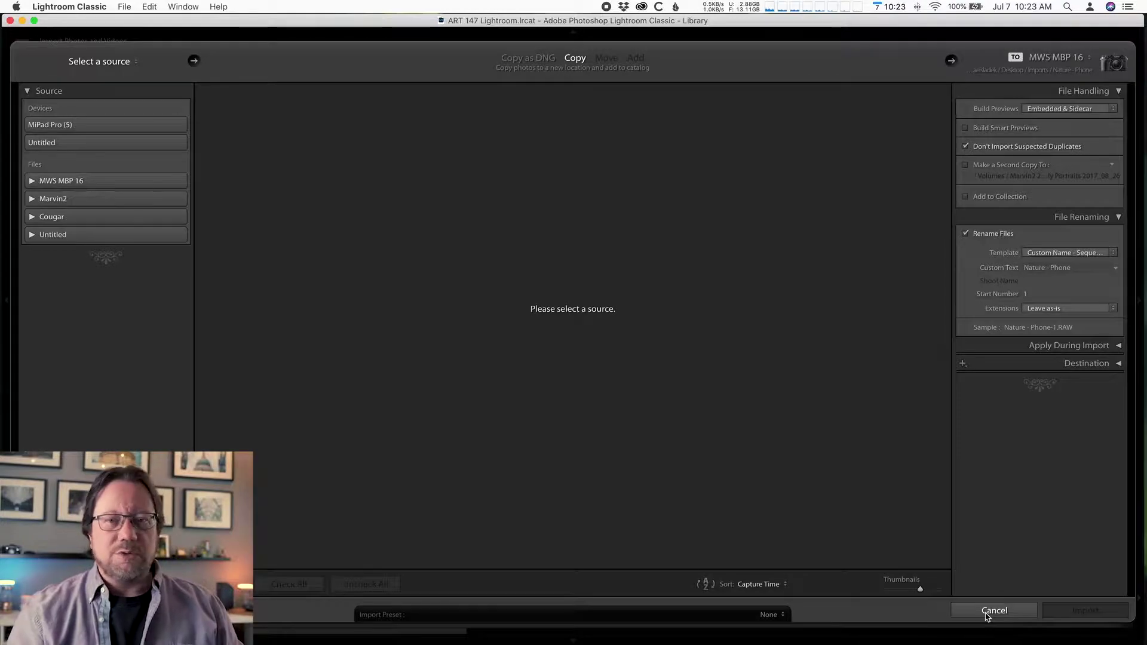
# Close the import dialog, view the dog photo in the Develop module and return to the Library
pyautogui.click(986, 613)
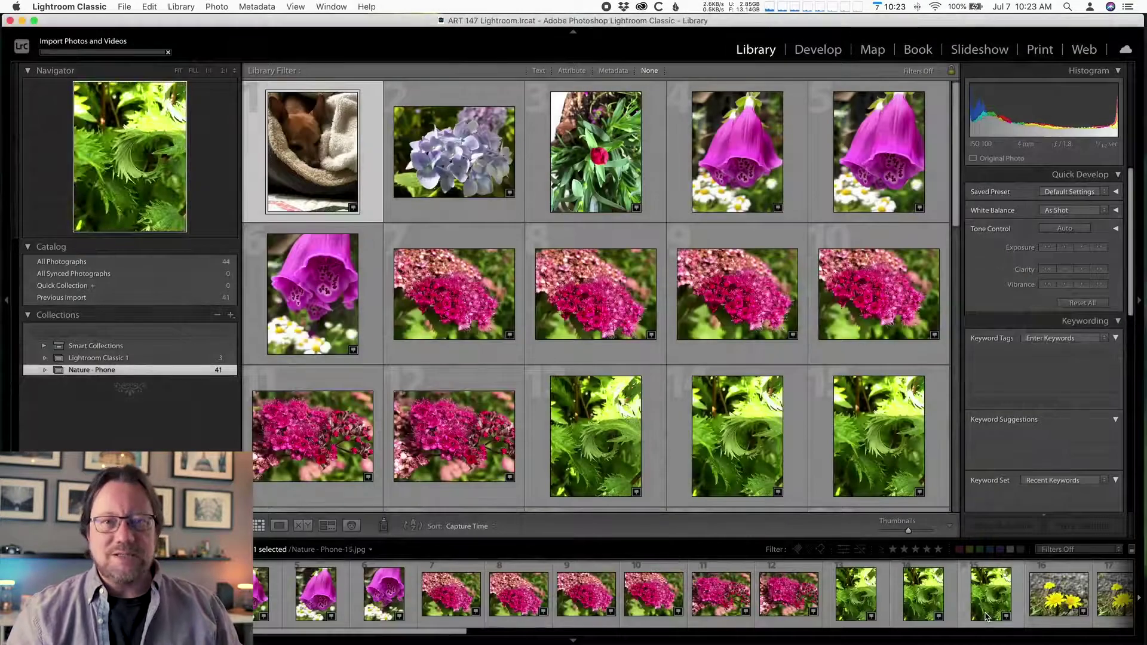
pyautogui.click(827, 53)
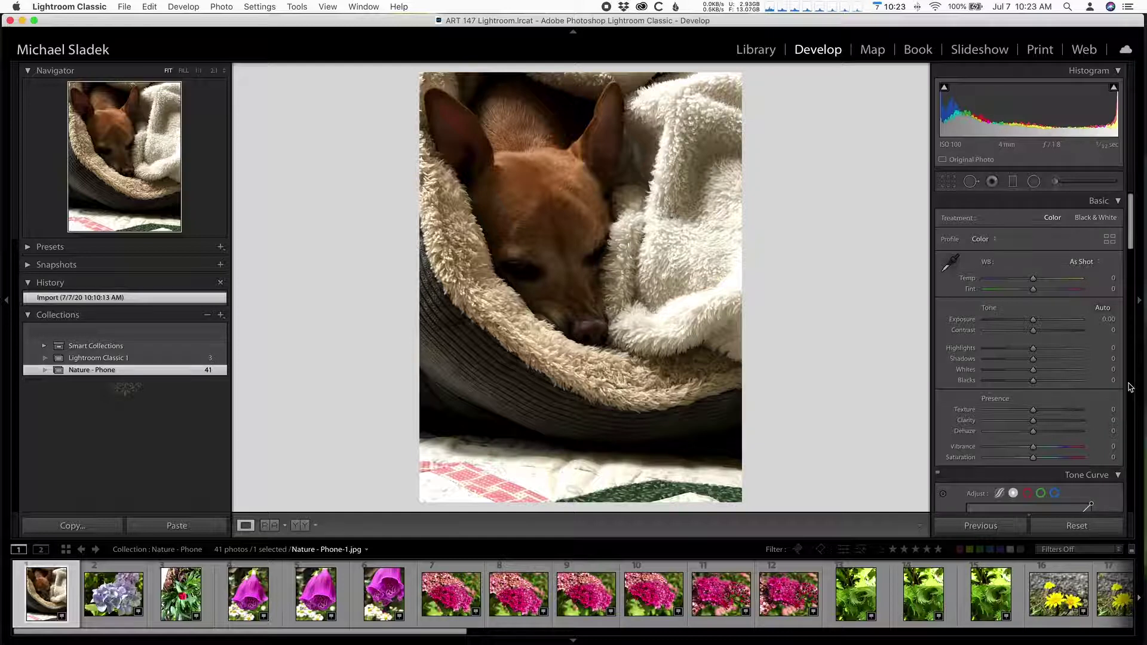
pyautogui.click(763, 55)
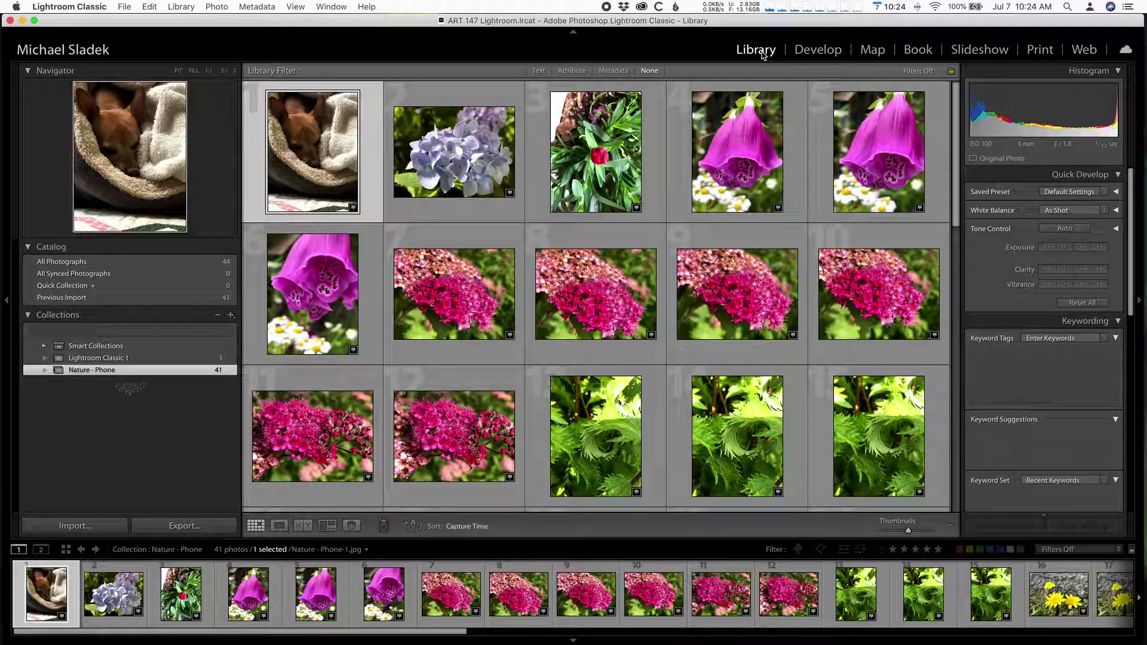
# Start a new photo import with the Untitled memory card as the source device
pyautogui.click(62, 529)
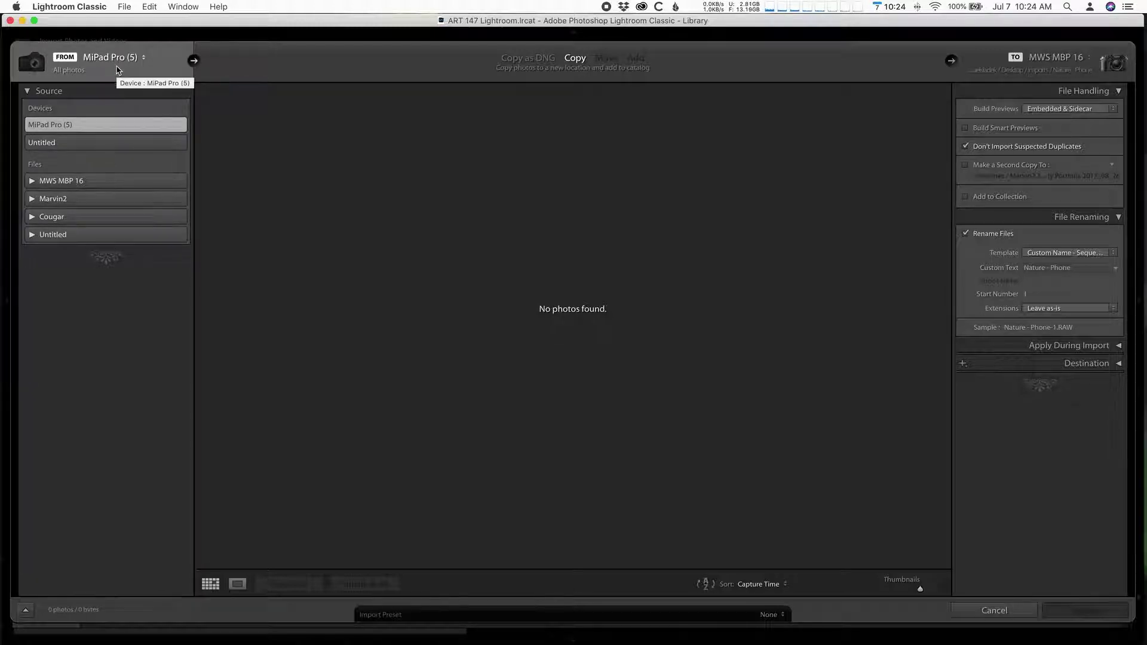
pyautogui.click(105, 146)
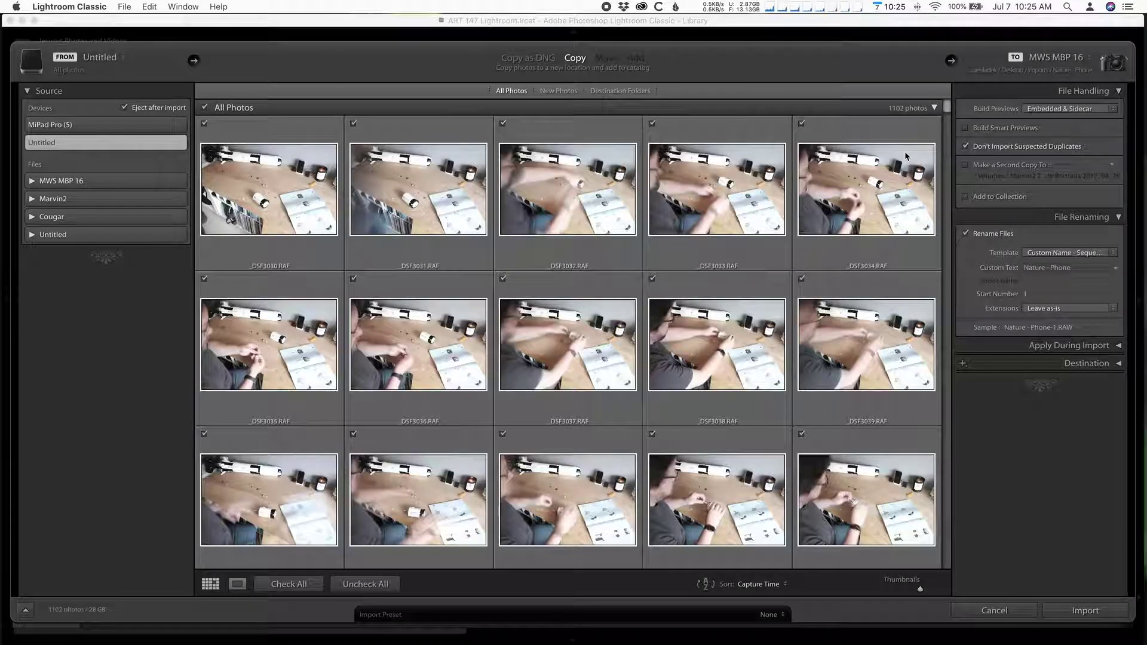
pyautogui.moveTo(904, 152)
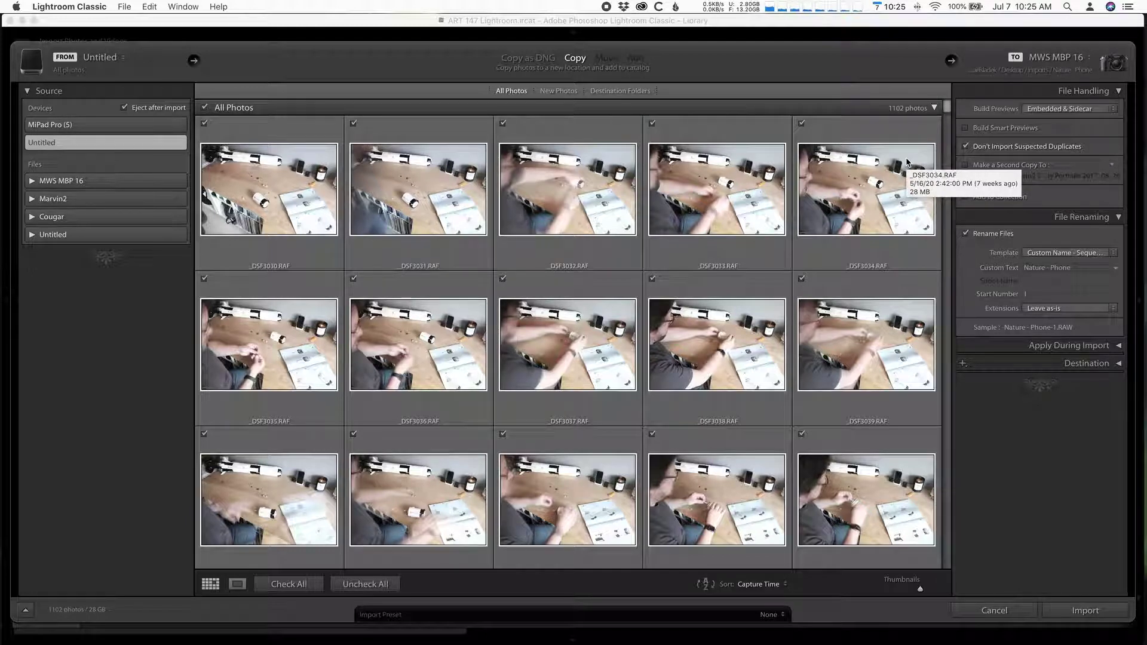
# Turn off sorting of the import thumbnails and restore it to Capture Time
pyautogui.click(780, 585)
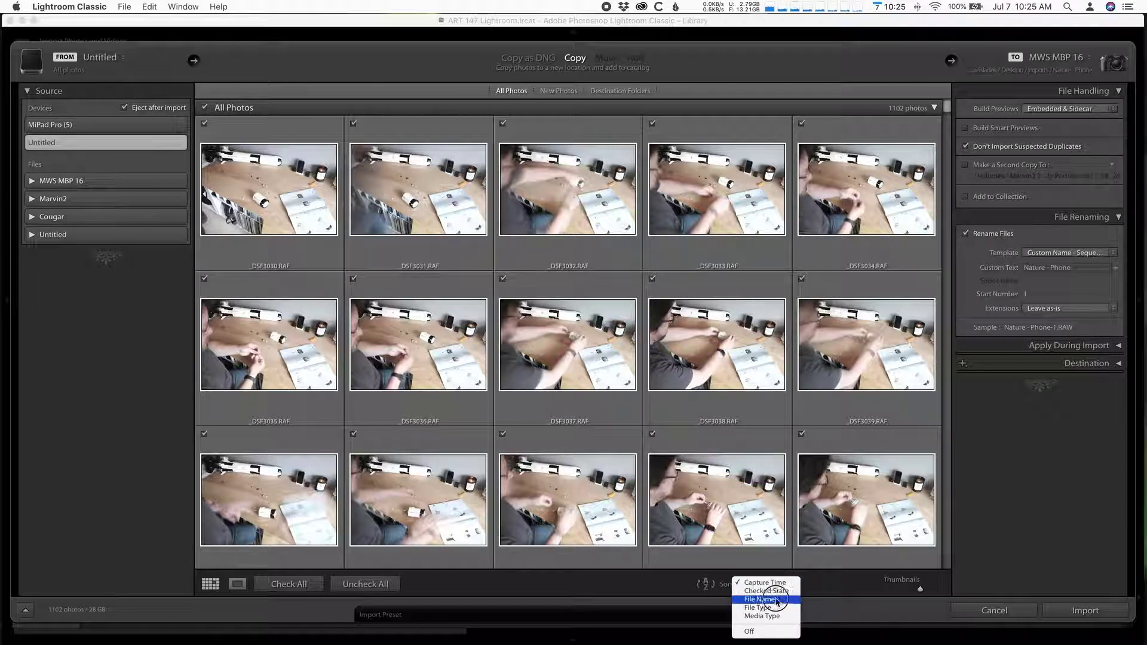
pyautogui.click(771, 631)
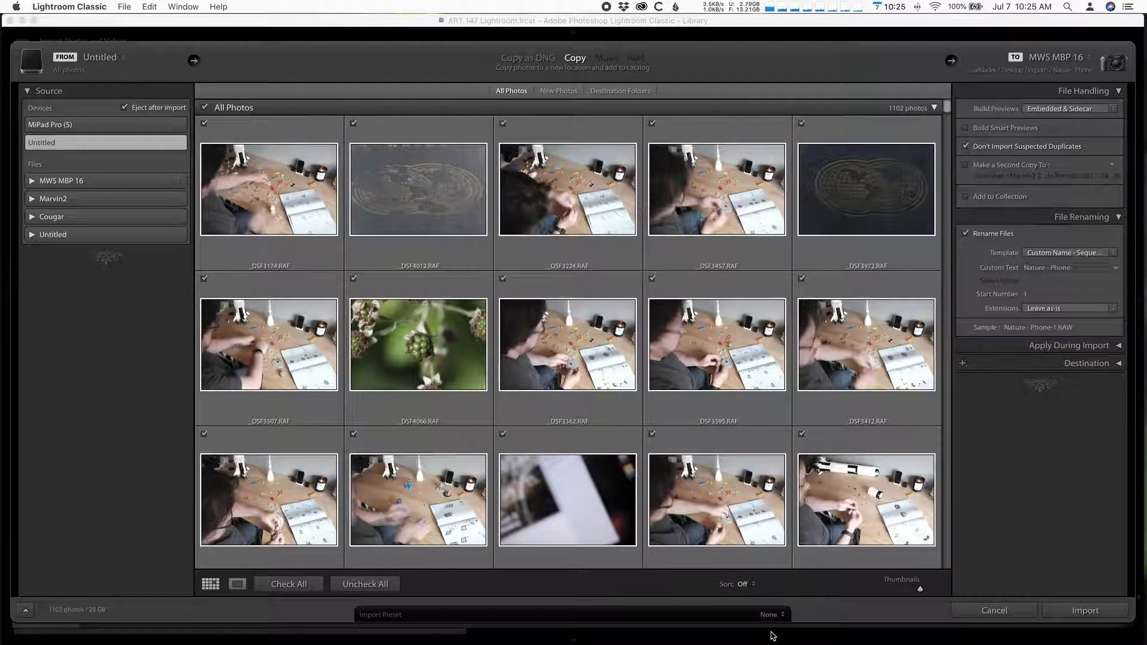
pyautogui.click(751, 583)
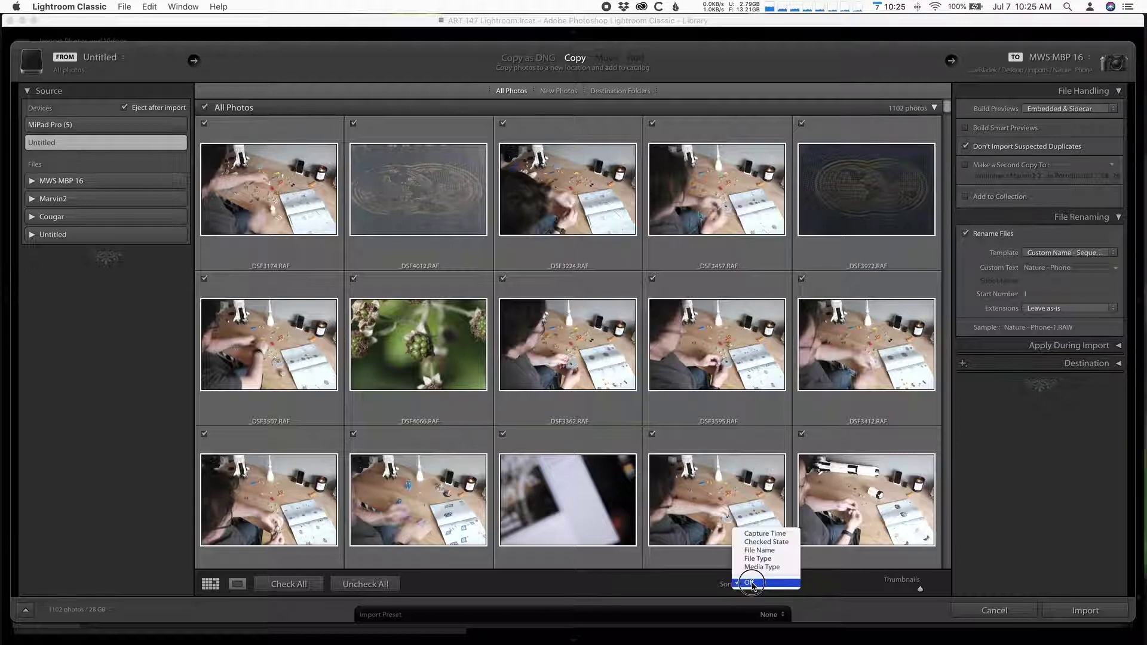
pyautogui.click(756, 534)
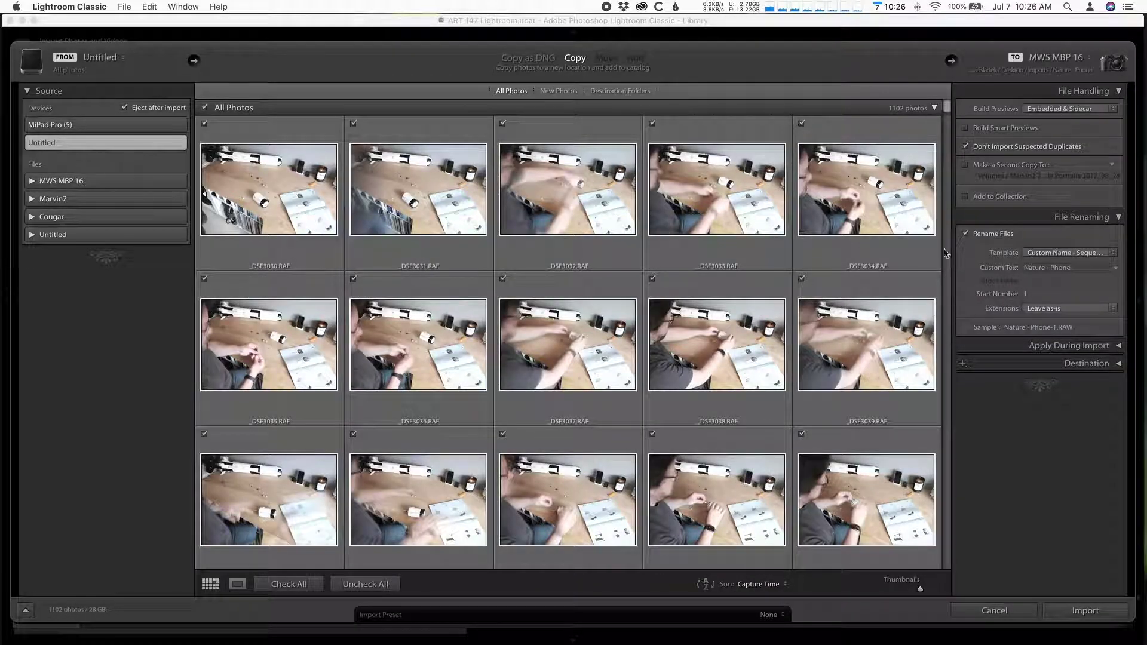
# Uncheck all photos, then mark only the range from _DSF4013.RAF through the last photo, _DSF4134.RAF, for import
pyautogui.moveTo(949, 109); pyautogui.dragTo(936, 587)
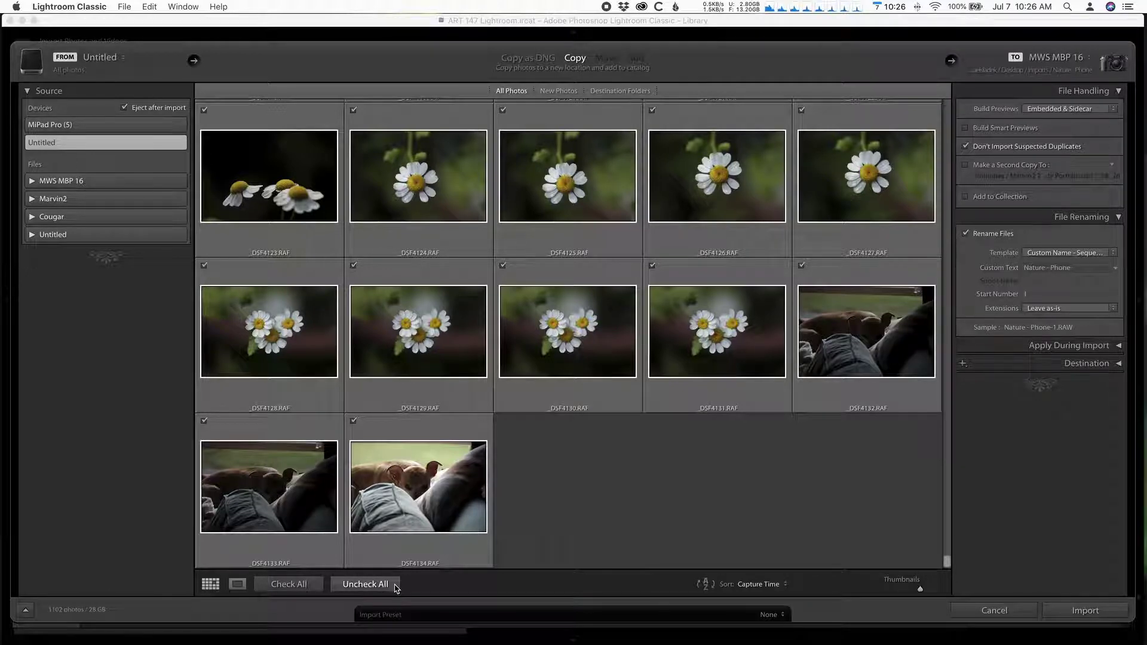
pyautogui.click(365, 584)
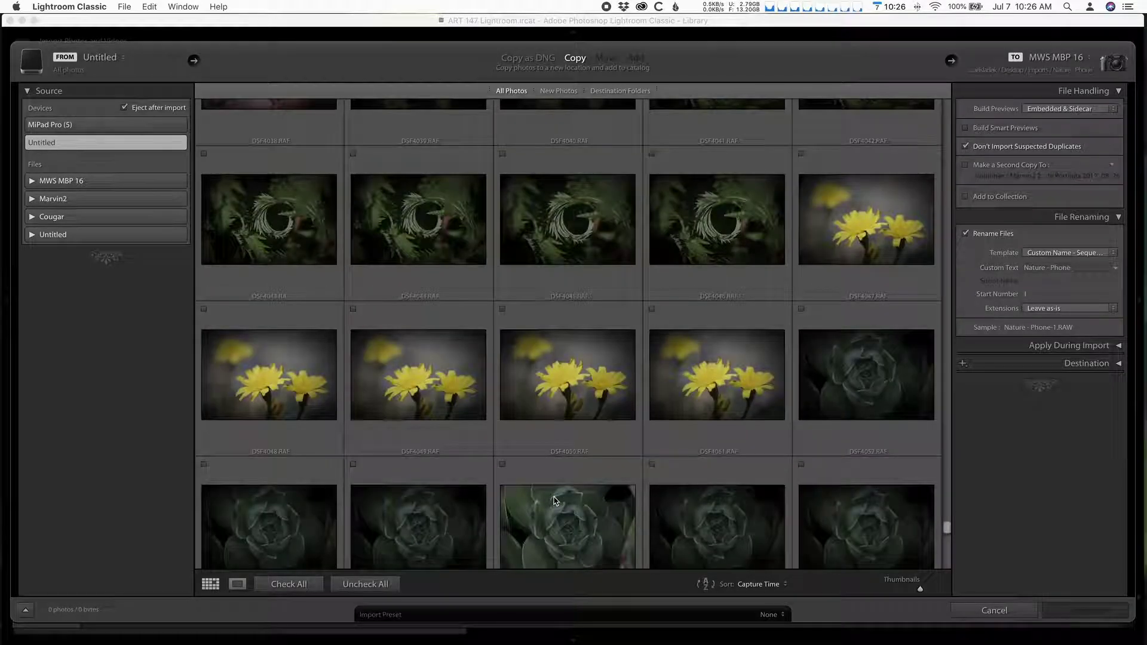
pyautogui.scroll(5, 555, 500)
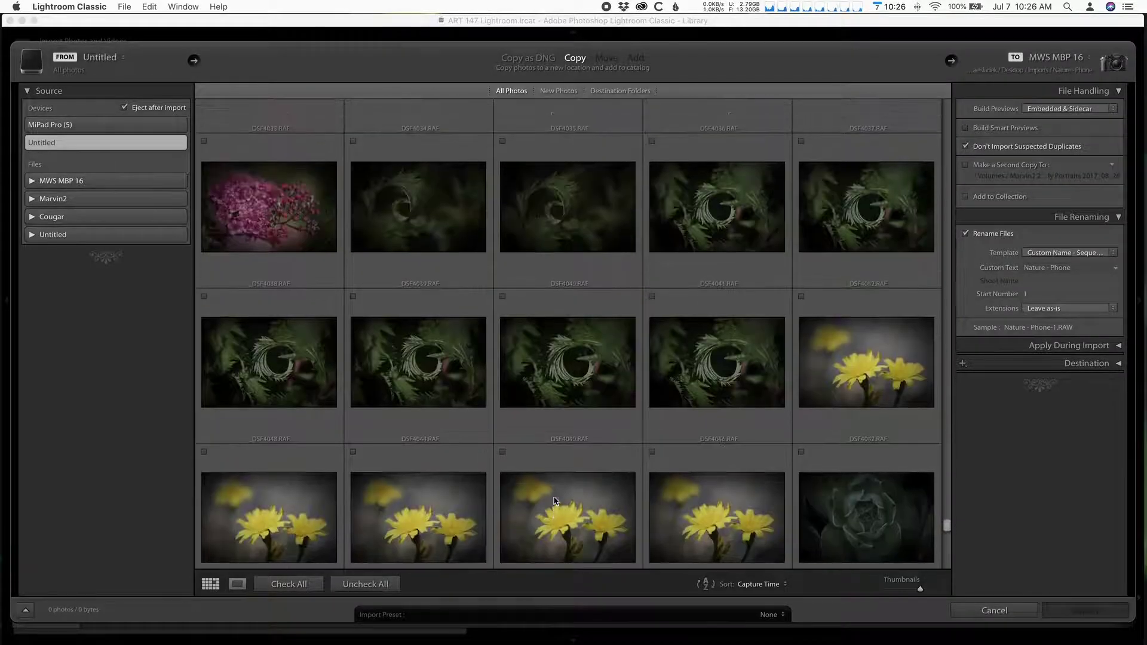
pyautogui.scroll(8, 556, 501)
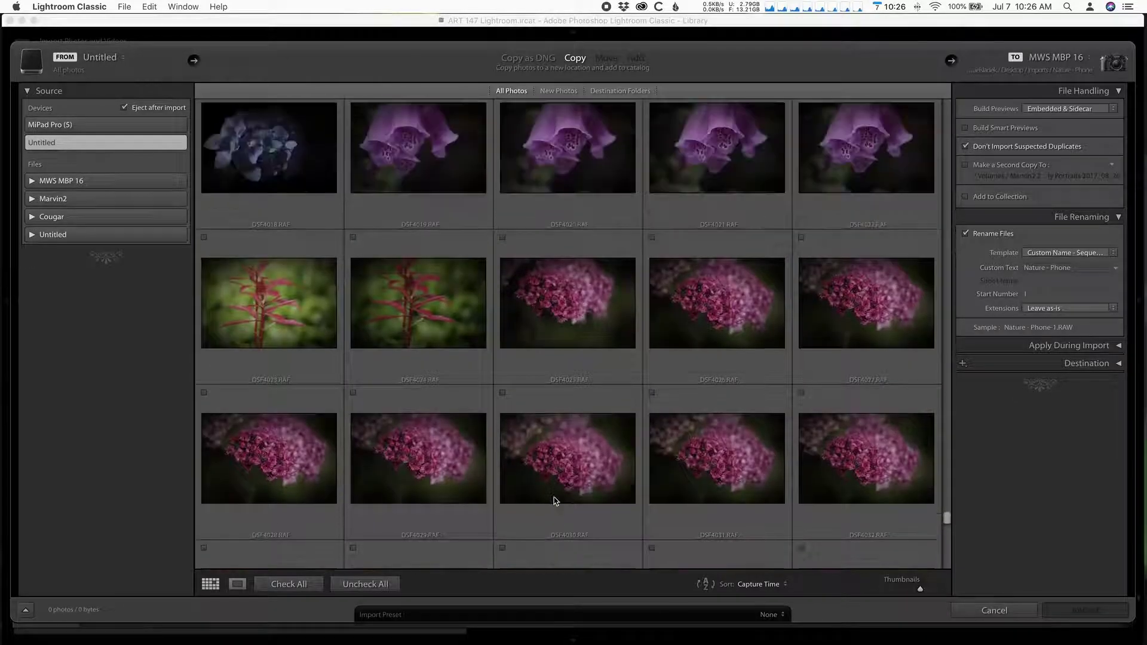
pyautogui.scroll(5, 555, 501)
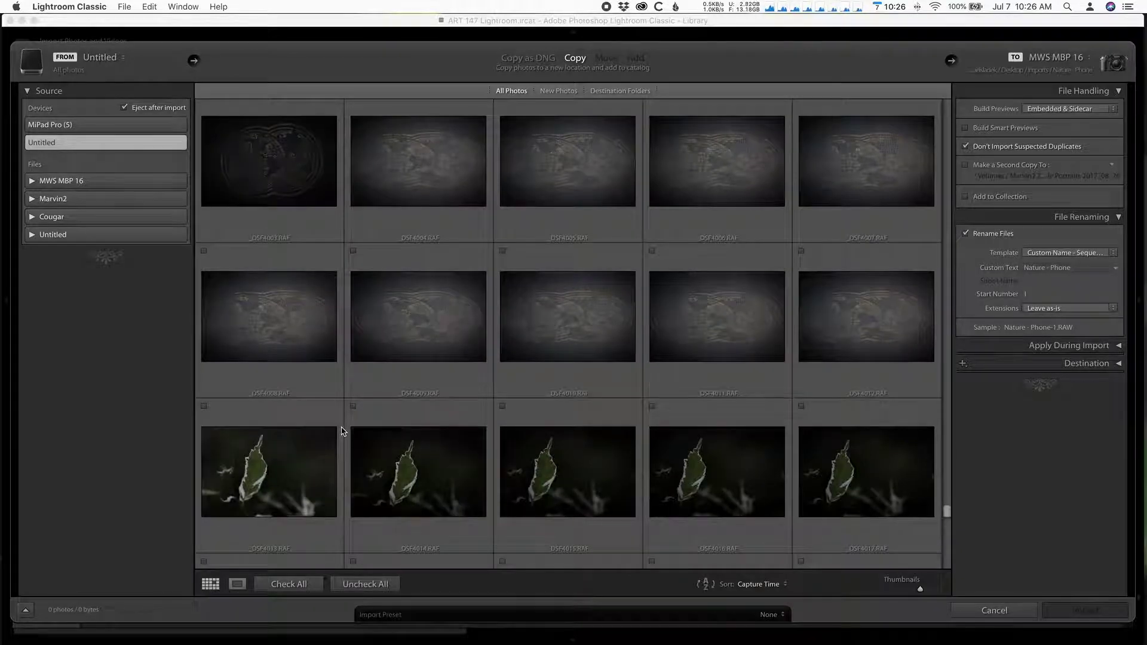
pyautogui.moveTo(343, 431)
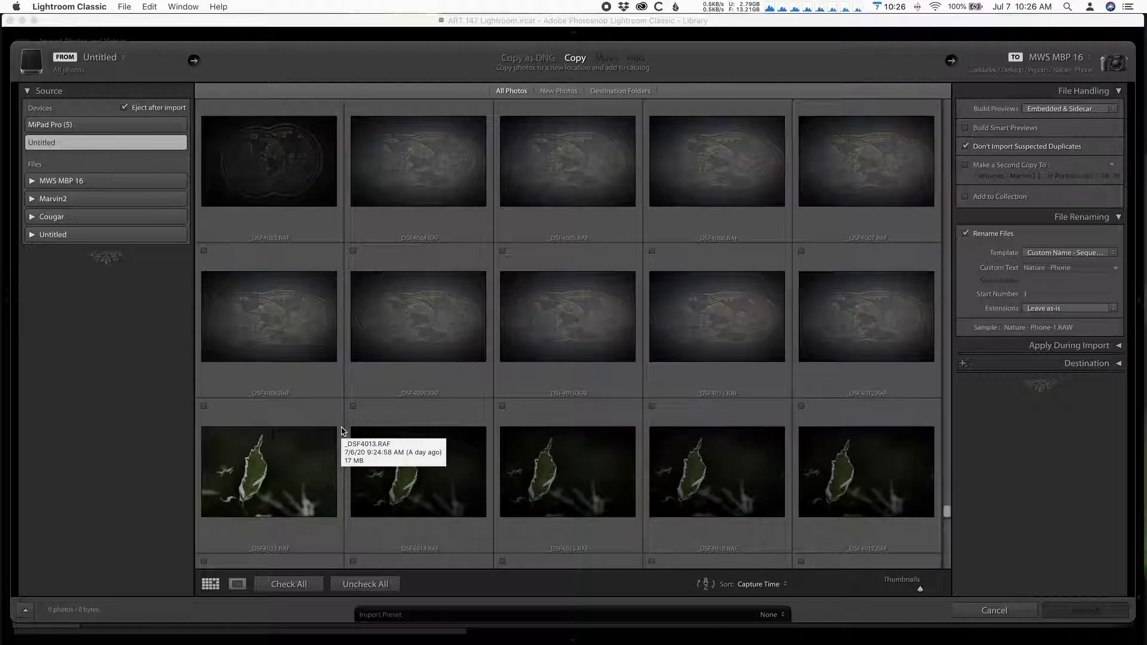
pyautogui.click(304, 407)
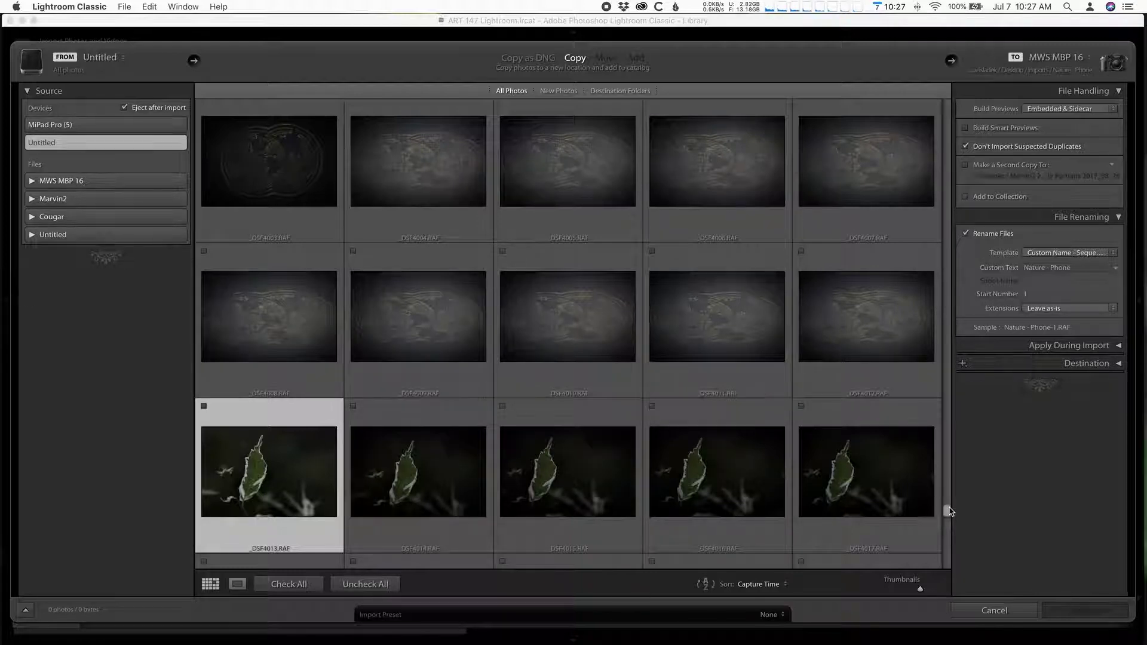
pyautogui.moveTo(950, 512); pyautogui.dragTo(951, 580)
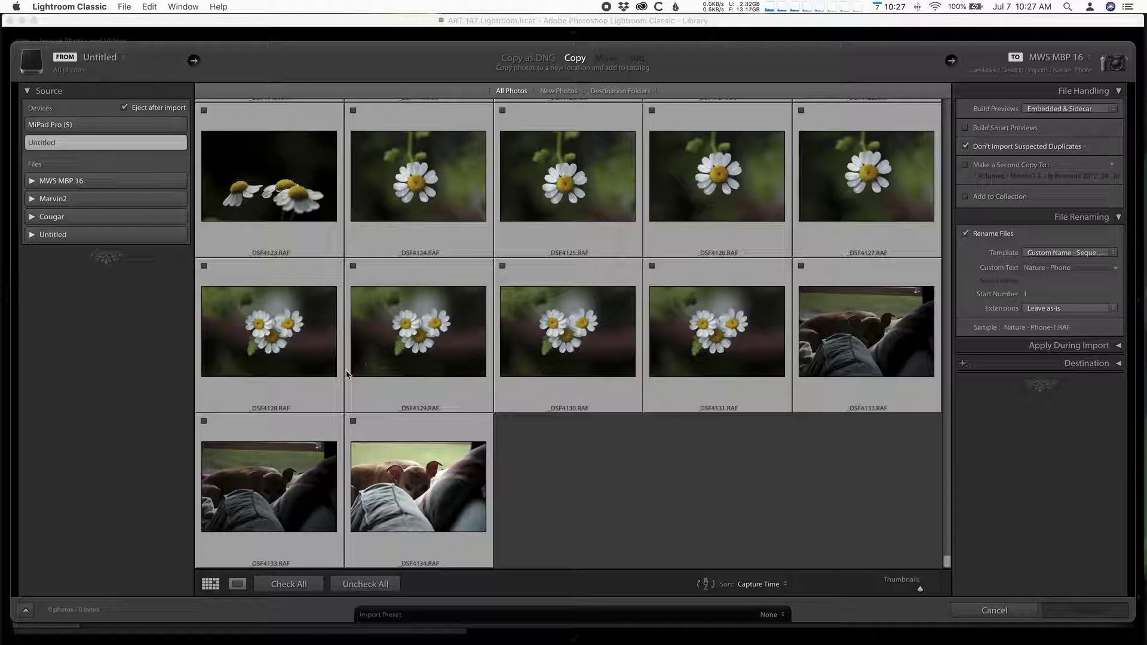
pyautogui.press('super+a')
pyautogui.click(353, 422)
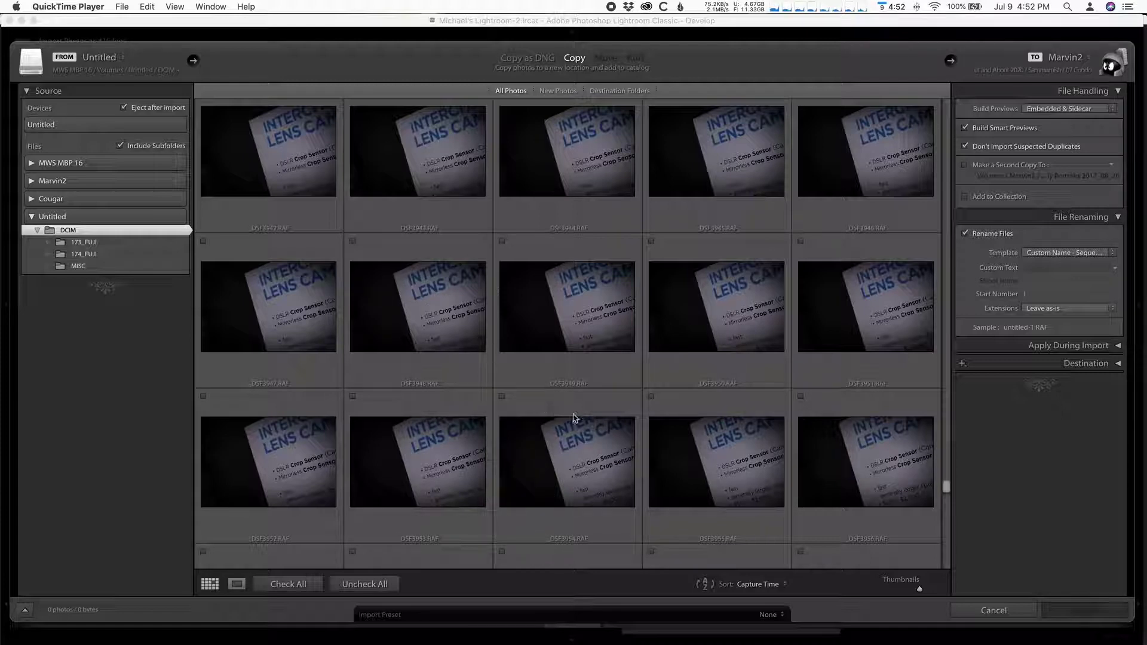
# Check the individual photos _DSF3955, _DSF3949, _DSF3948, _DSF3947 and _DSF3952 for import
pyautogui.click(652, 397)
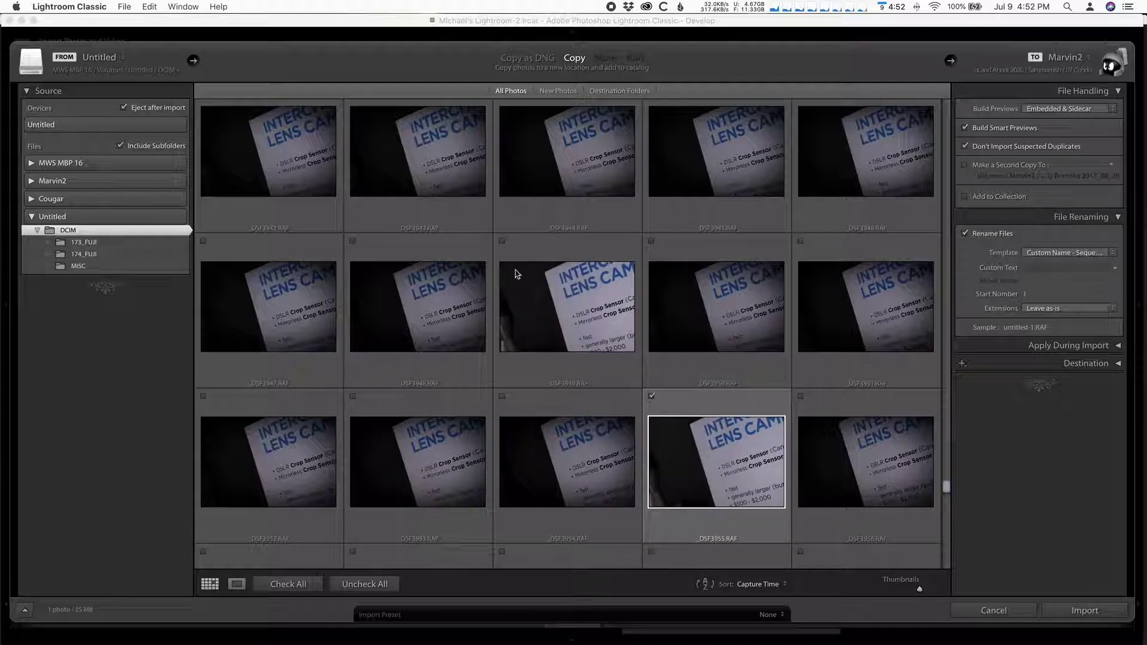
pyautogui.click(502, 242)
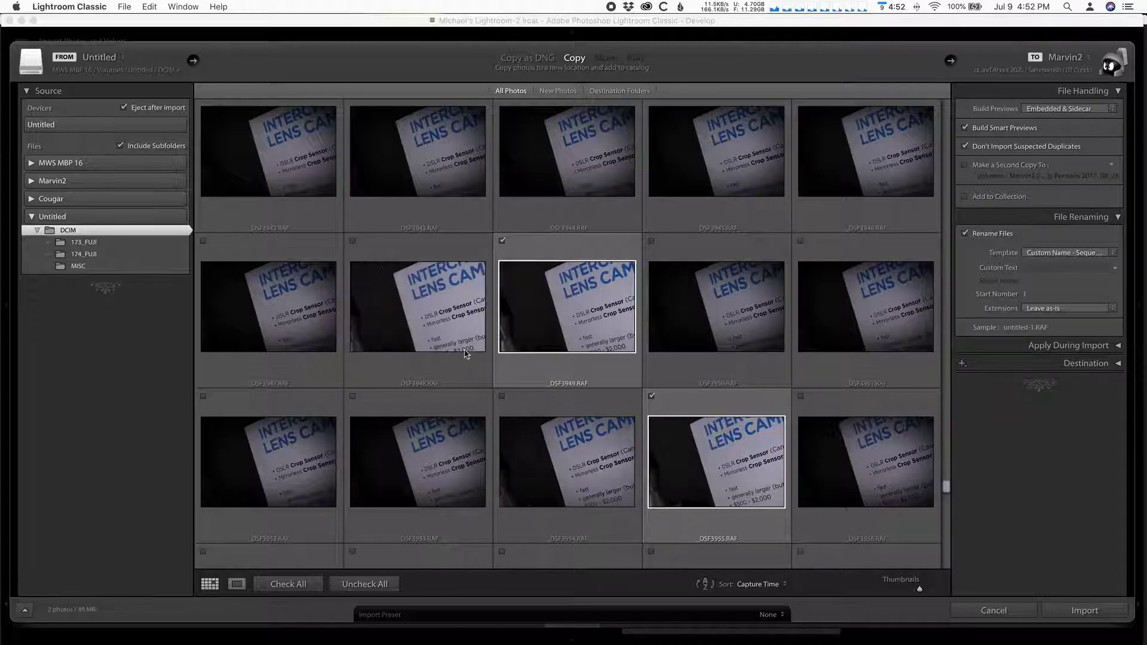
pyautogui.click(353, 241)
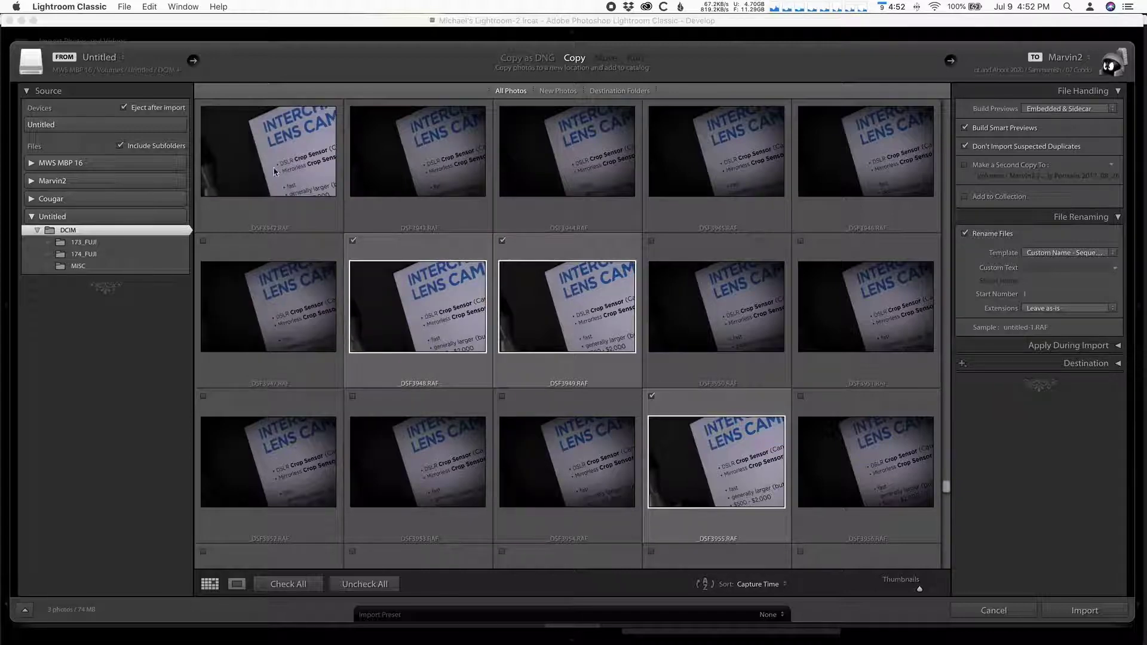
pyautogui.click(204, 241)
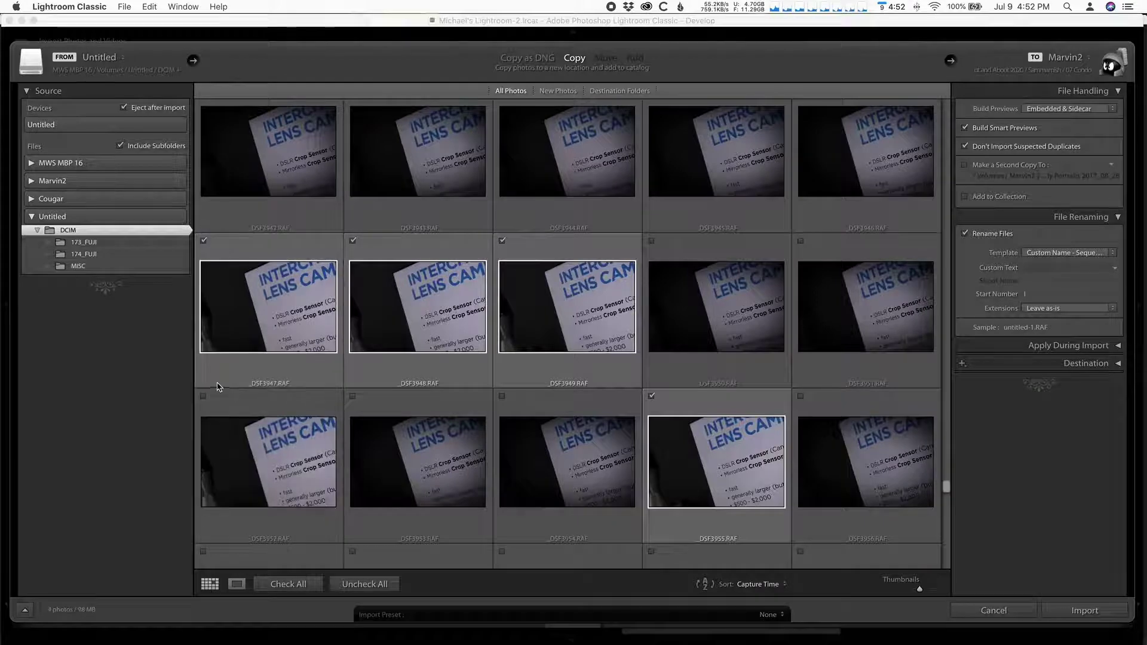
pyautogui.click(205, 396)
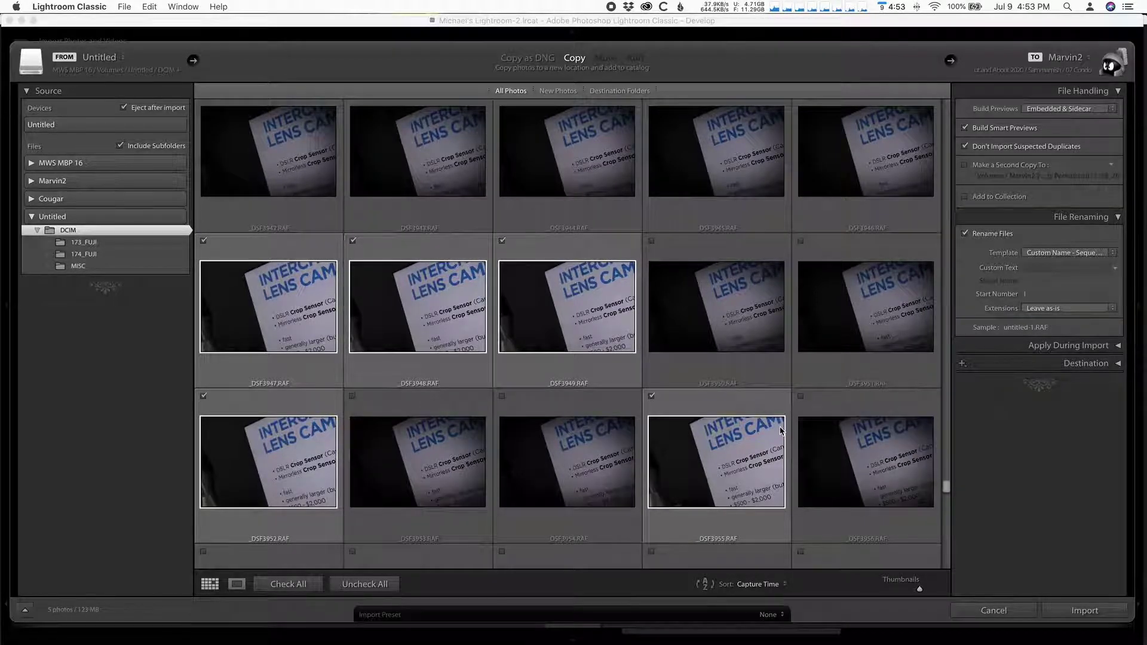
# Select the range of photos from _DSF3910.RAF through the desk fan photo and check them all for import
pyautogui.scroll(5, 781, 430)
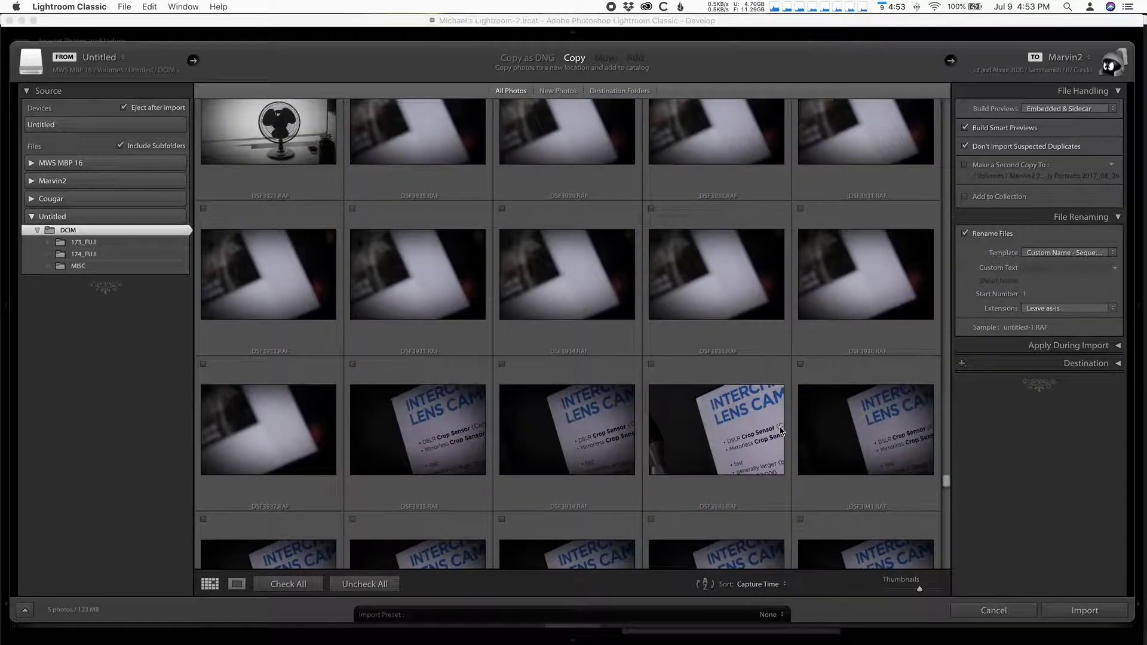
pyautogui.scroll(5, 781, 431)
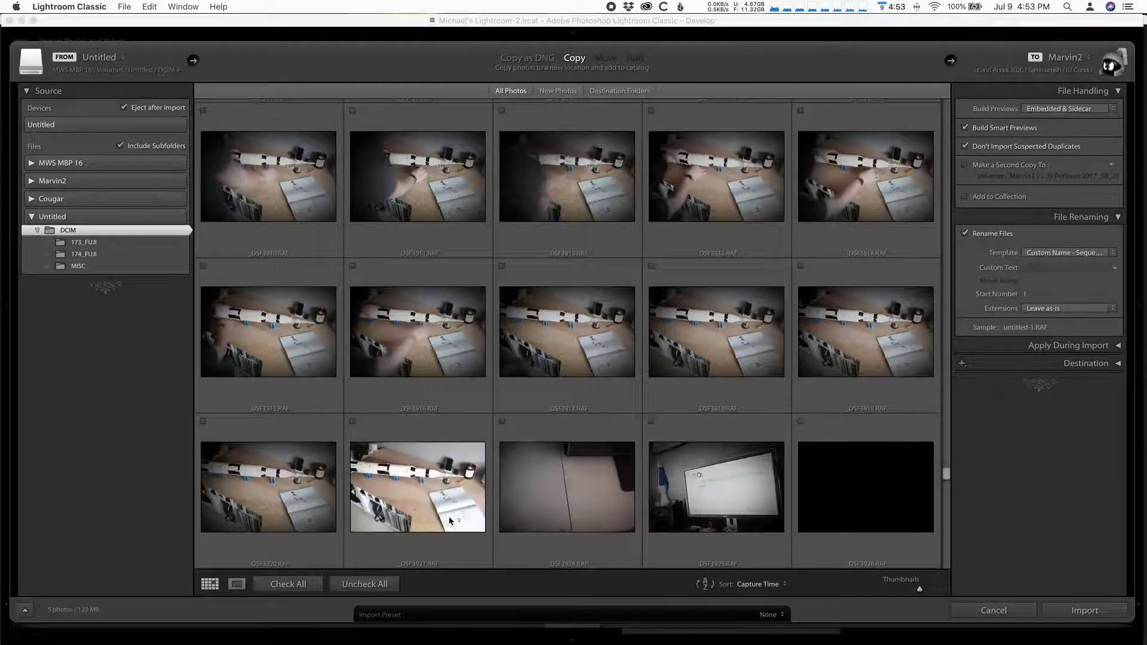
pyautogui.scroll(2, 469, 400)
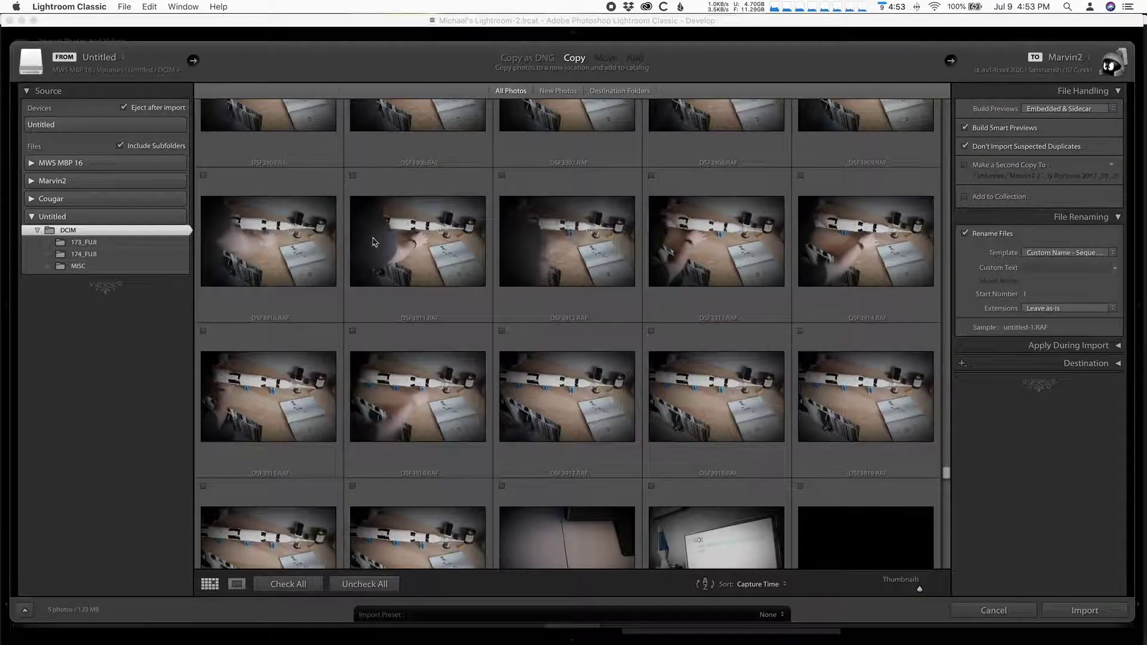
pyautogui.scroll(-6, 544, 387)
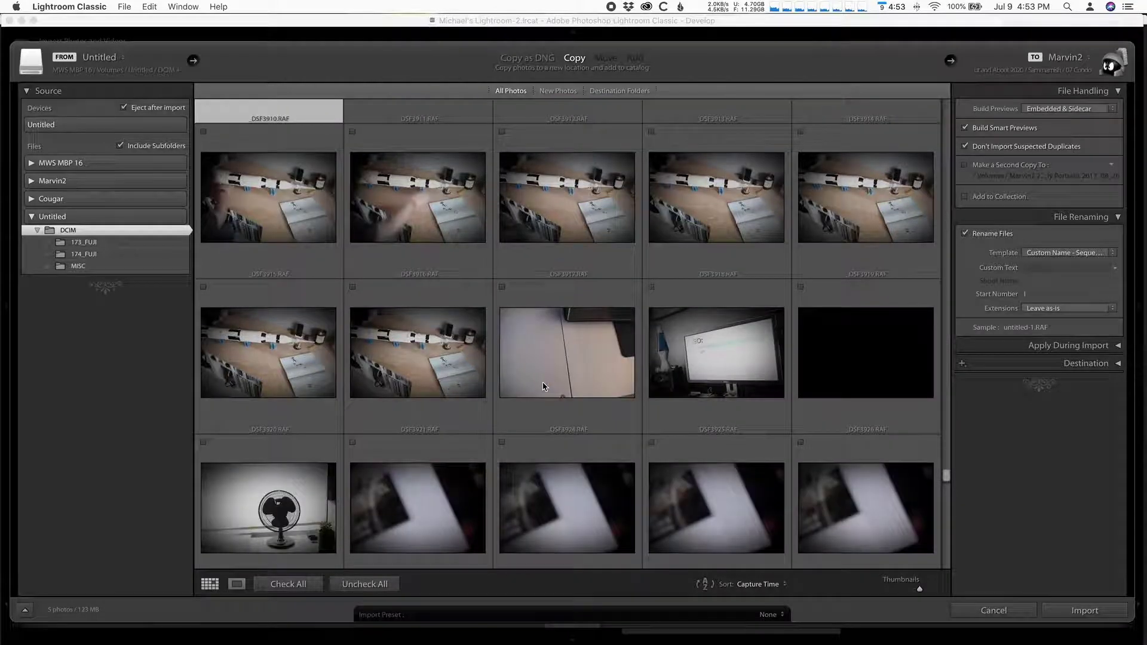
pyautogui.keyDown('shift'); pyautogui.click(311, 450); pyautogui.keyUp('shift')
pyautogui.click(203, 443)
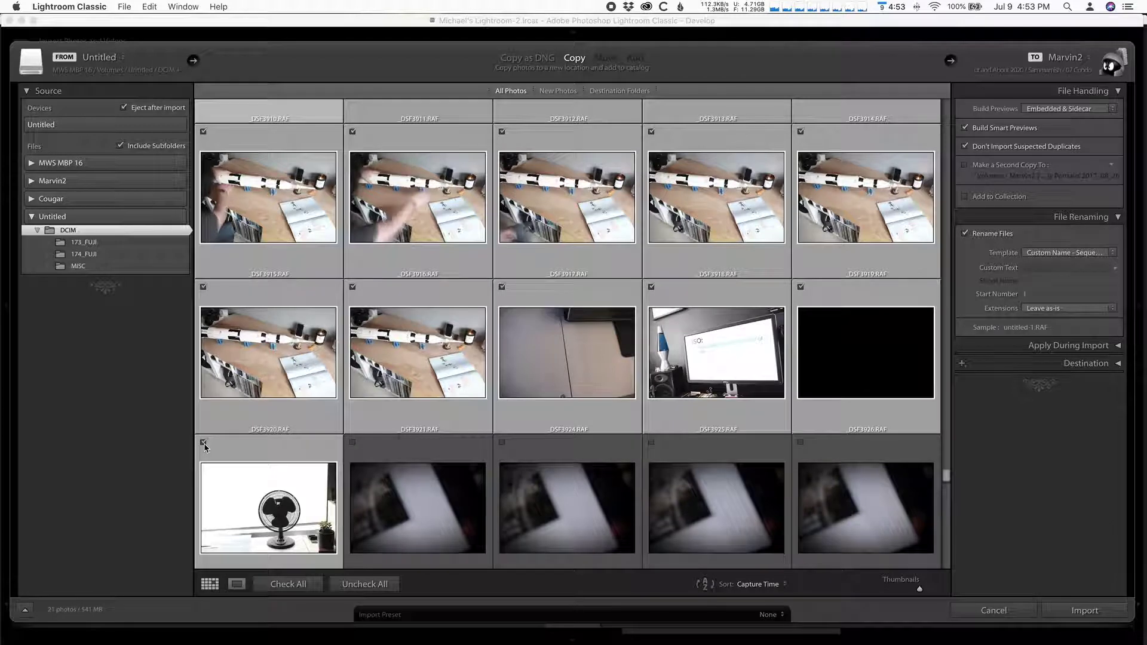
pyautogui.click(354, 288)
pyautogui.click(352, 288)
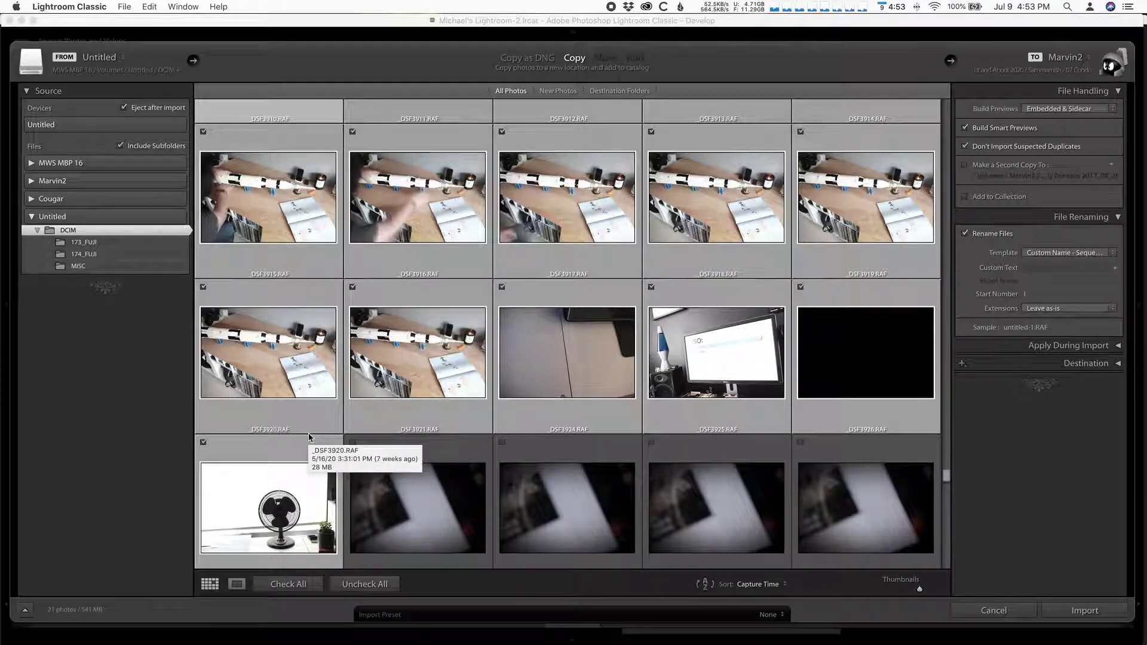
# Uncheck all photos, then individually check the four blurred photos that follow the desk fan photo
pyautogui.click(363, 584)
pyautogui.click(353, 442)
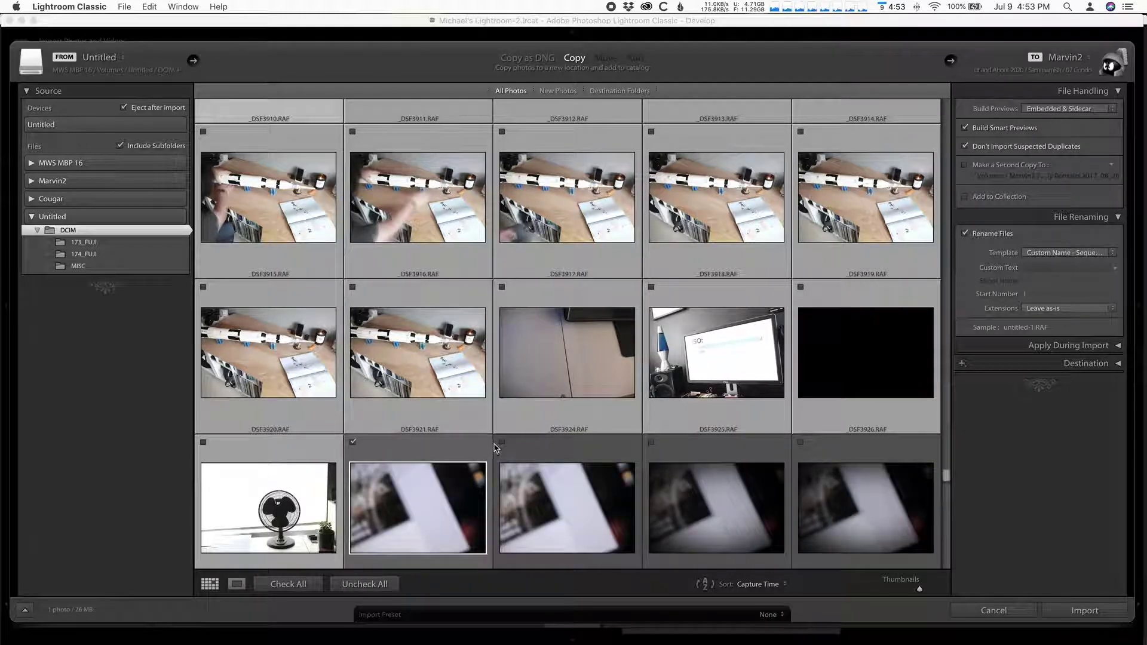
pyautogui.click(503, 442)
pyautogui.click(651, 442)
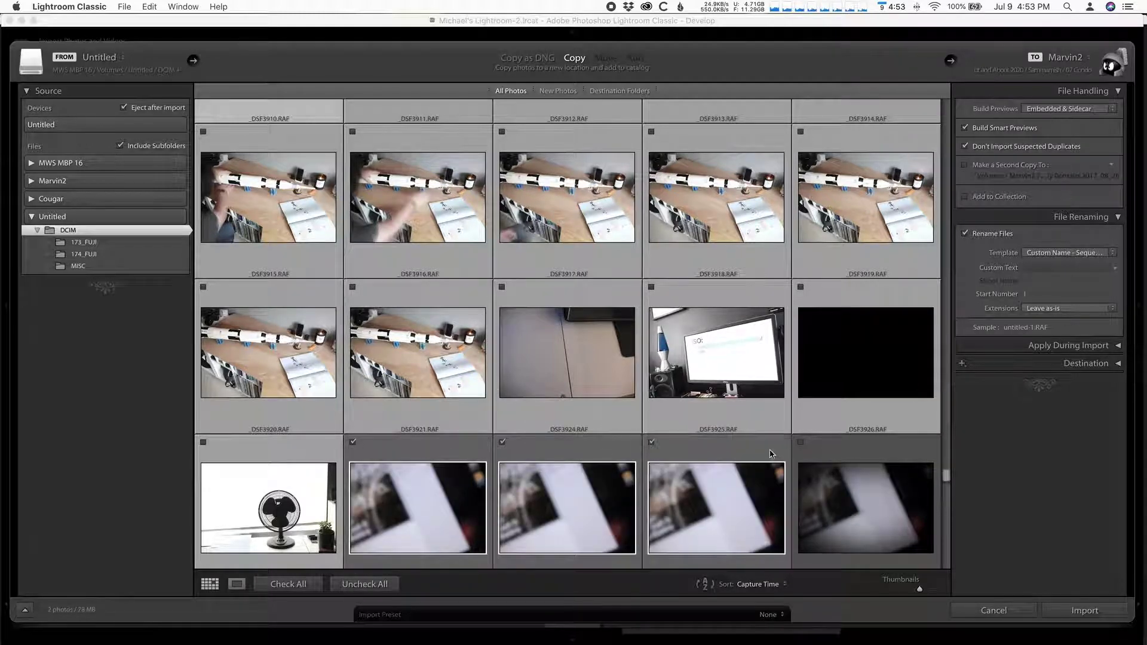
pyautogui.click(801, 442)
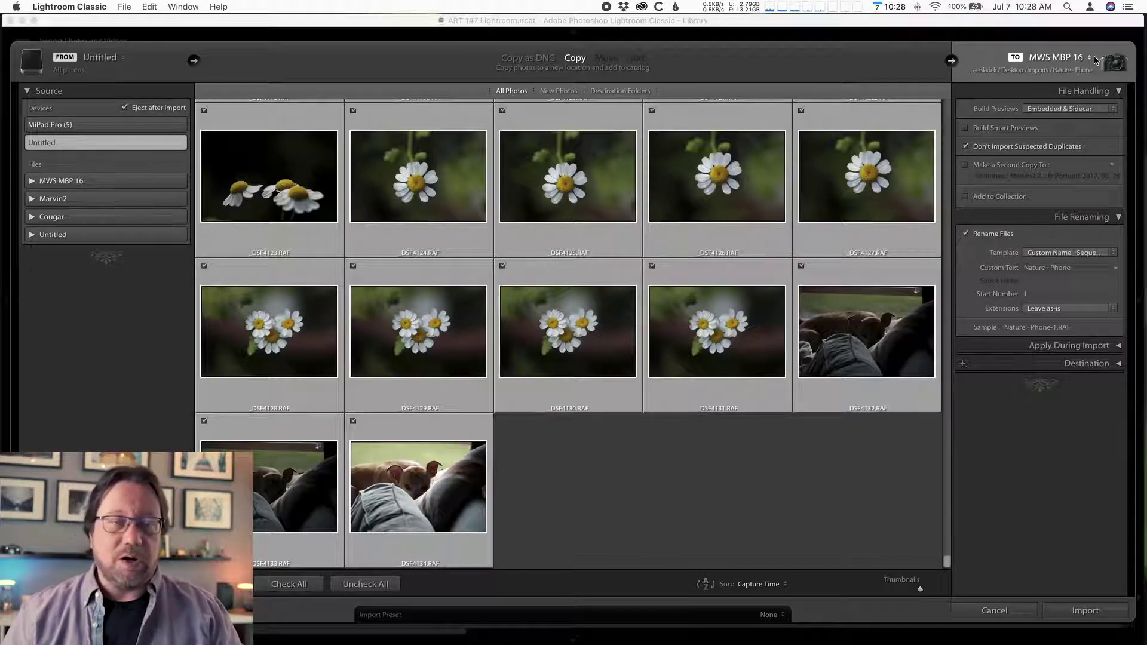
# Browse for another import destination and open the Imports folder on the Desktop
pyautogui.click(1055, 61)
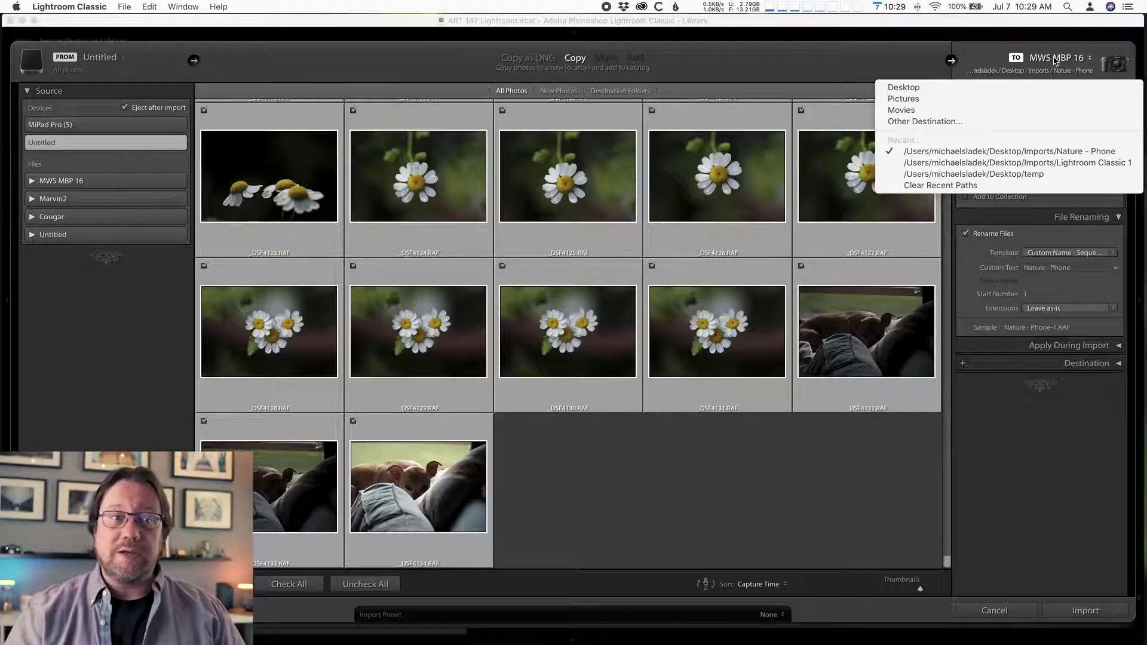
pyautogui.click(1035, 124)
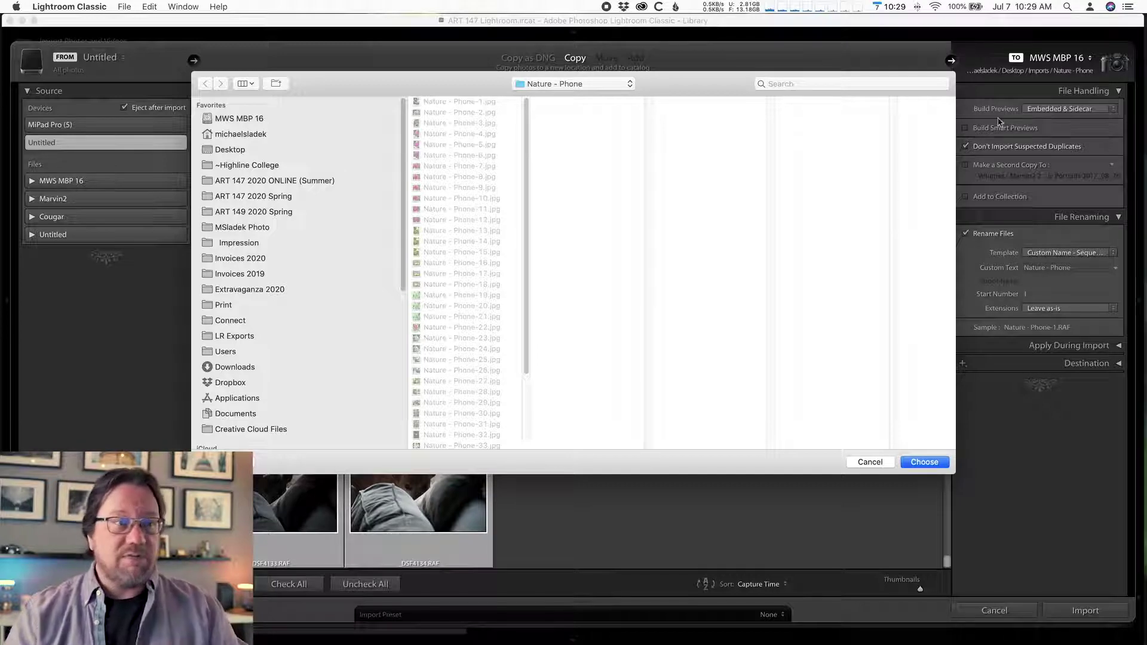
pyautogui.click(243, 149)
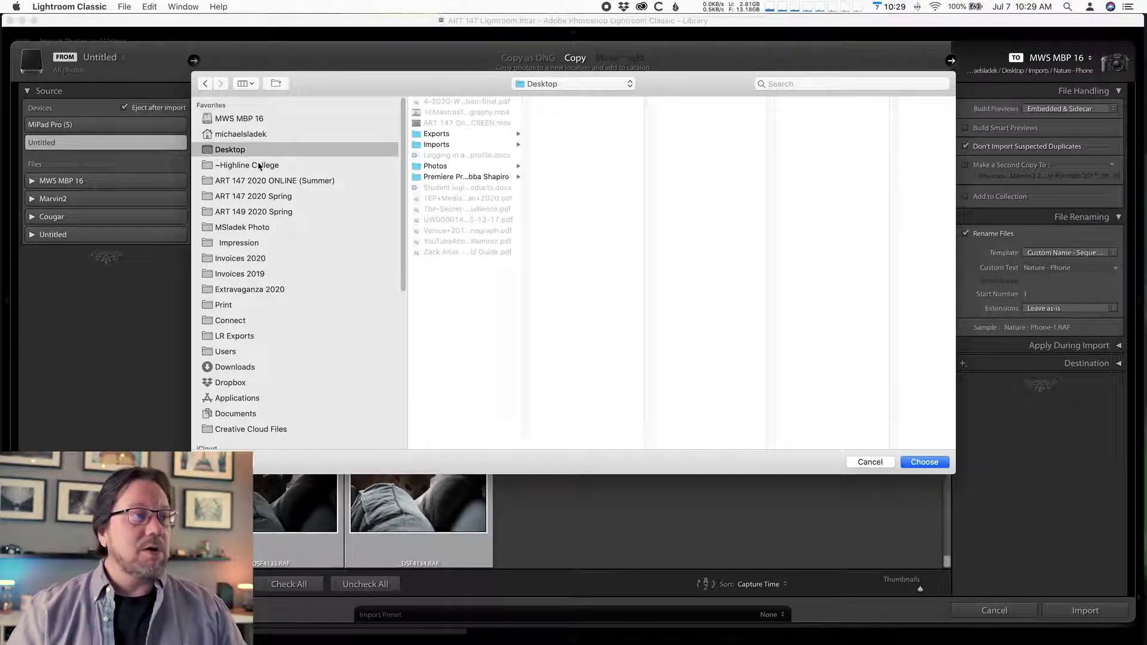
pyautogui.click(449, 147)
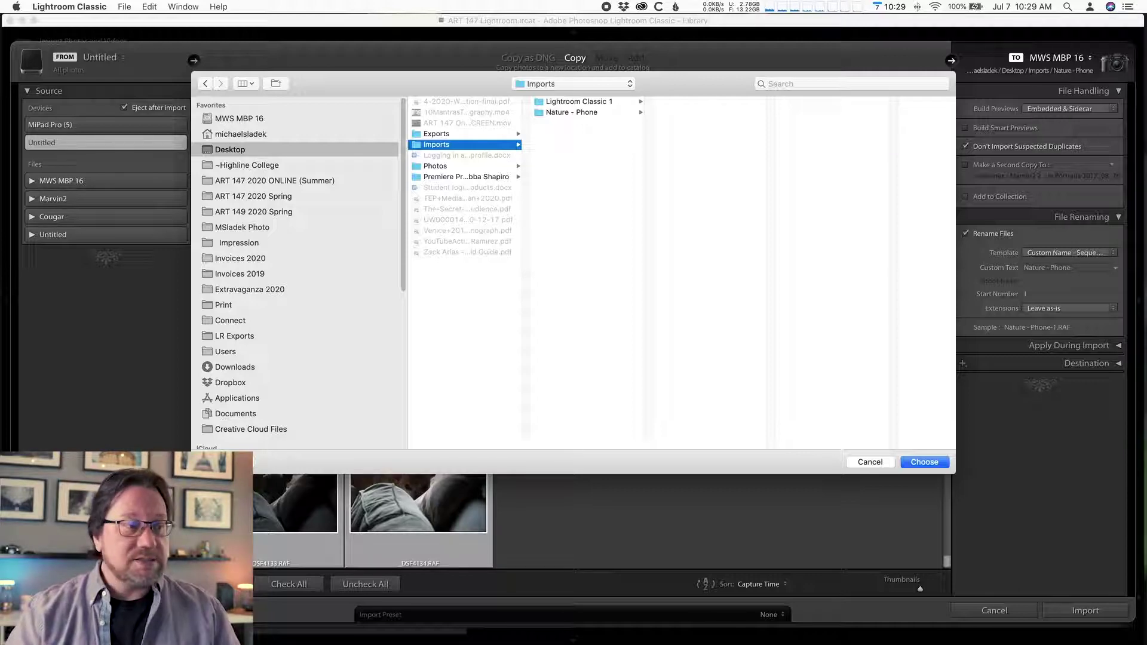
# Create a folder named "Nature - Camera" inside Imports and choose it as the import destination
pyautogui.press('super+shift+n')
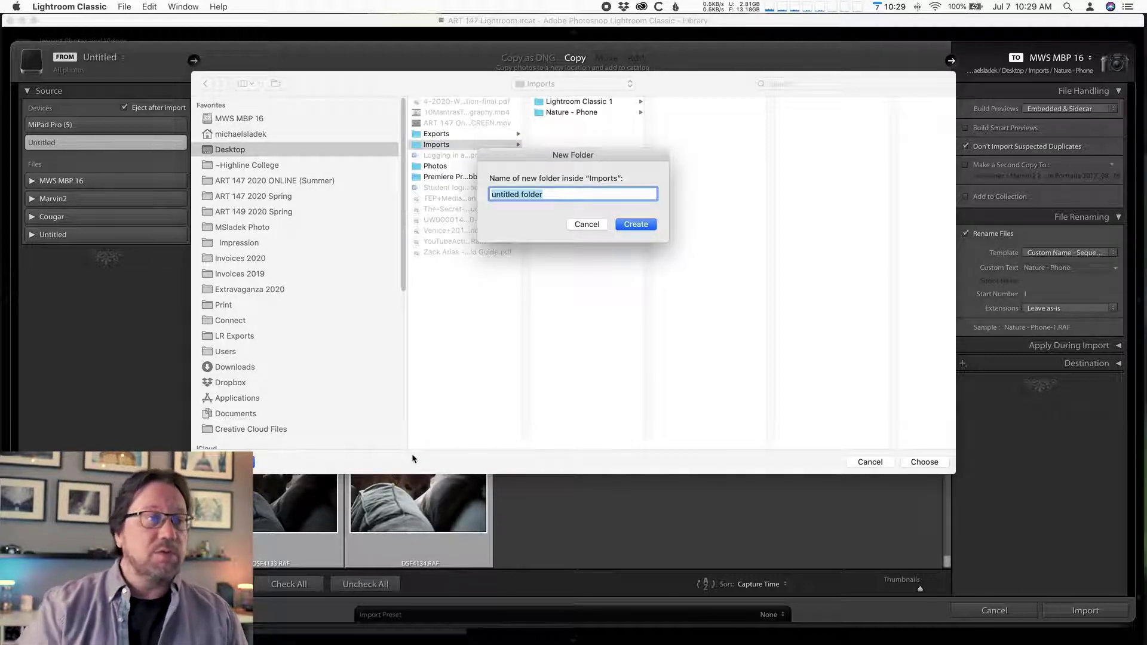
pyautogui.write('Nat')
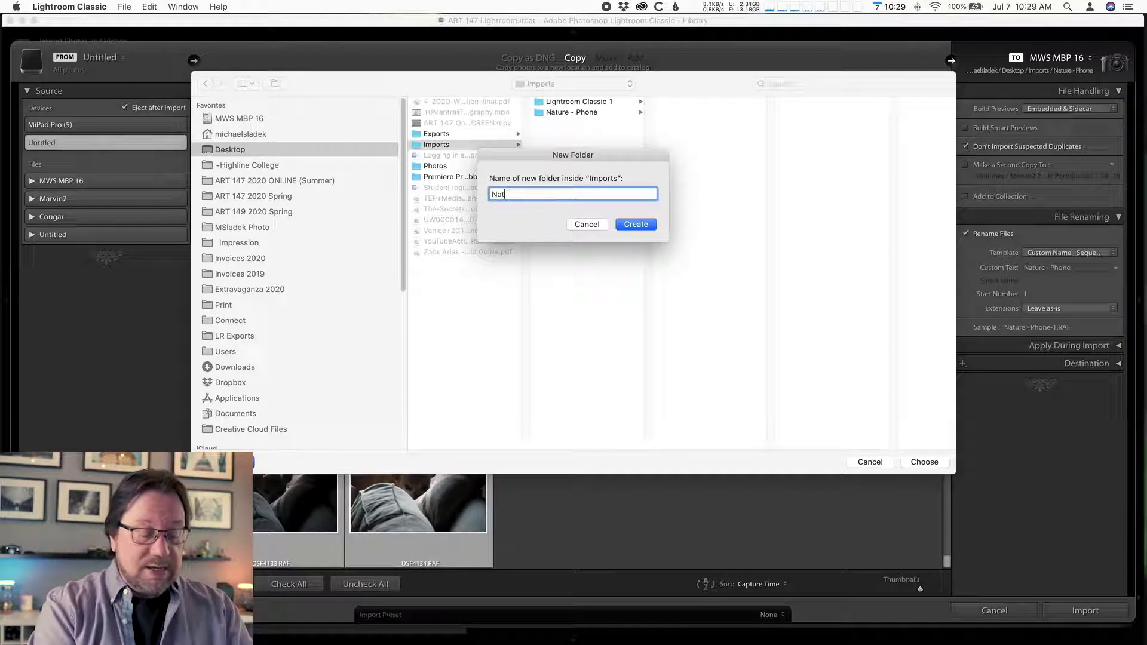
pyautogui.write('ure - CAmer')
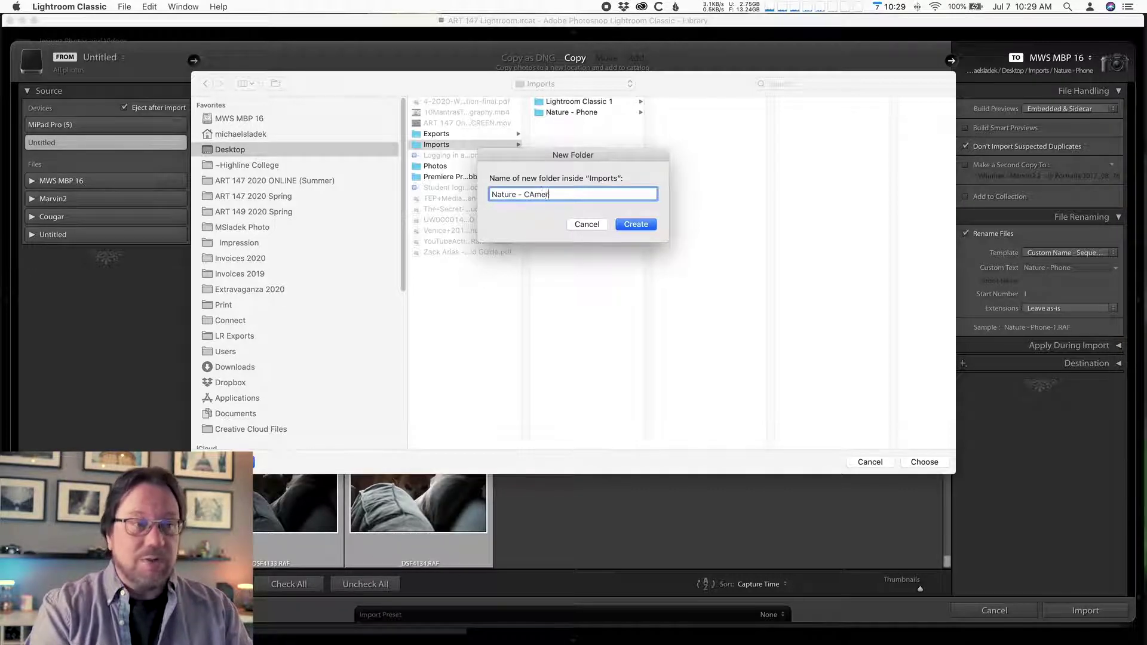
pyautogui.press('BackSpace')
pyautogui.press('BackSpace')
pyautogui.press('BackSpace')
pyautogui.write('amera')
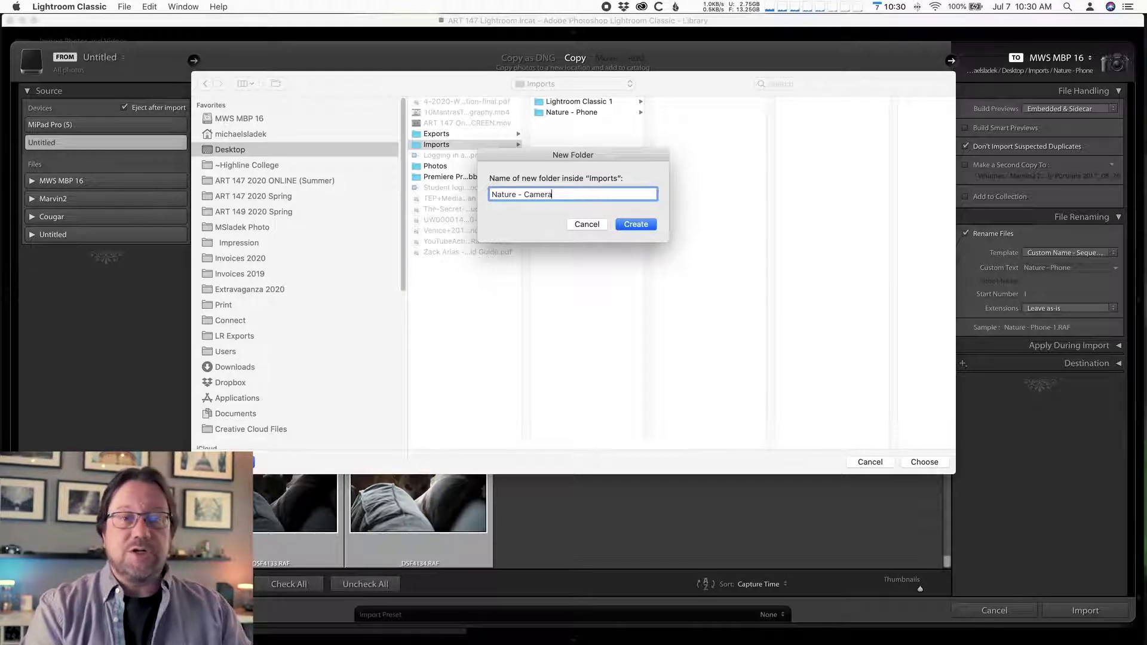
pyautogui.click(636, 224)
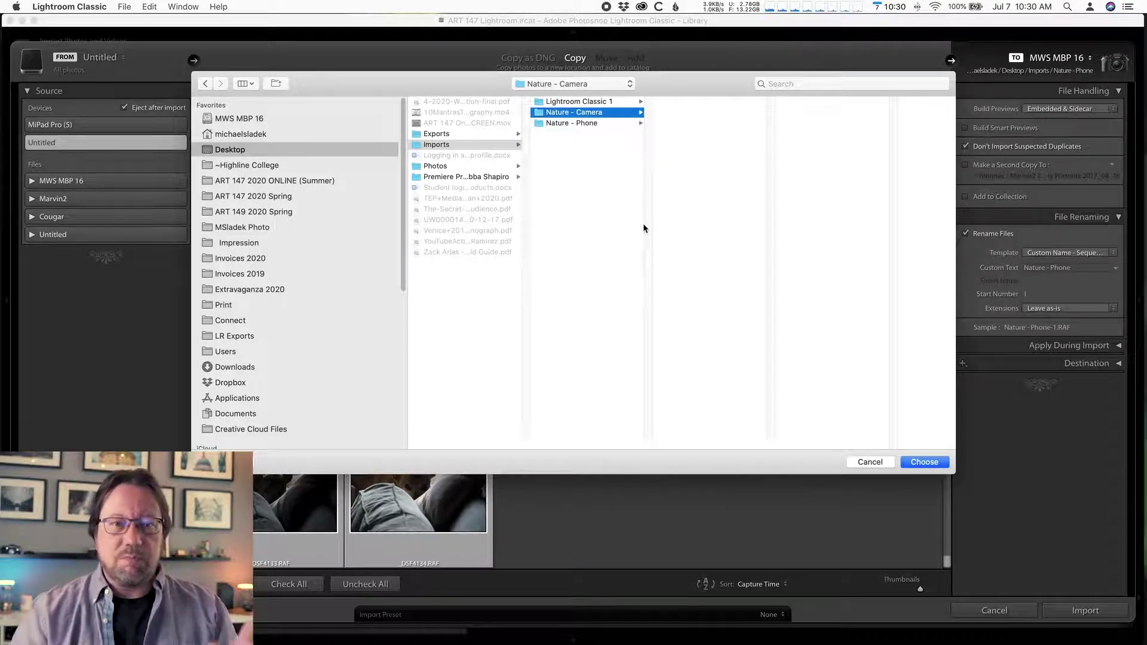
pyautogui.click(923, 462)
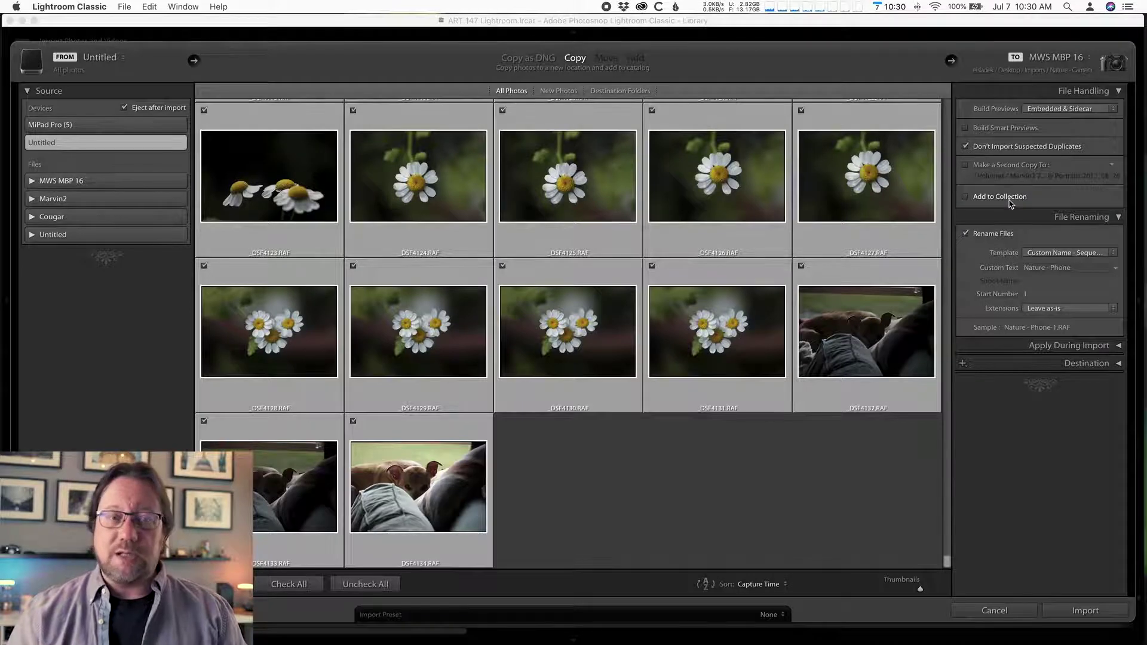
# Turn on adding the imported photos to a collection and create a new collection named "Nature - Camera" for them
pyautogui.click(1011, 203)
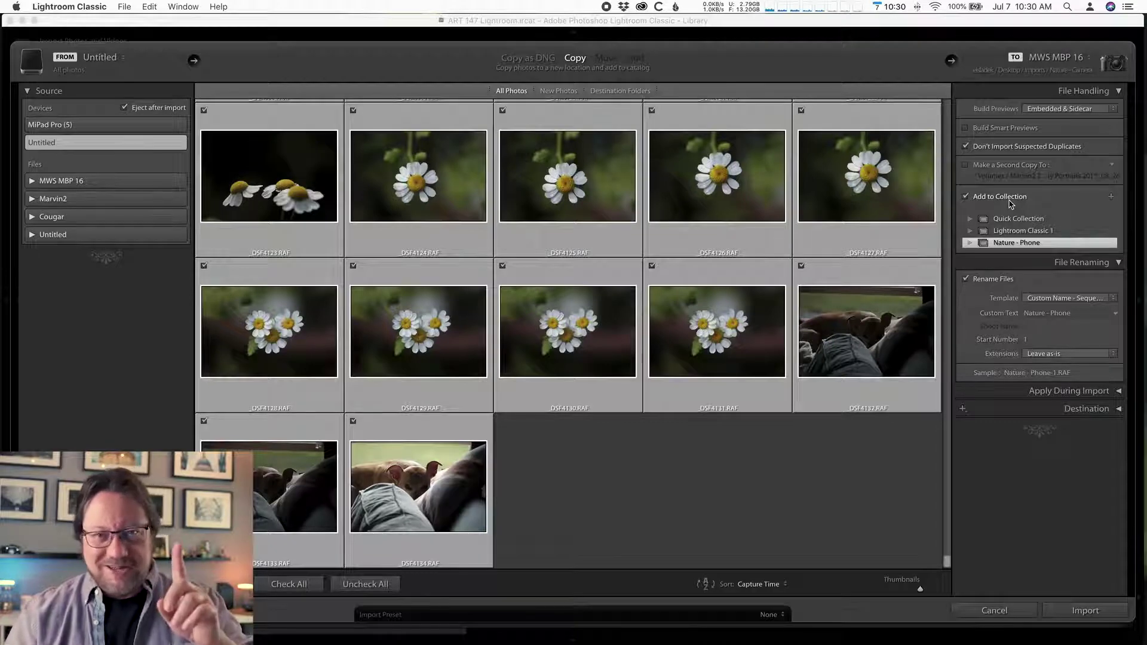
pyautogui.click(1111, 199)
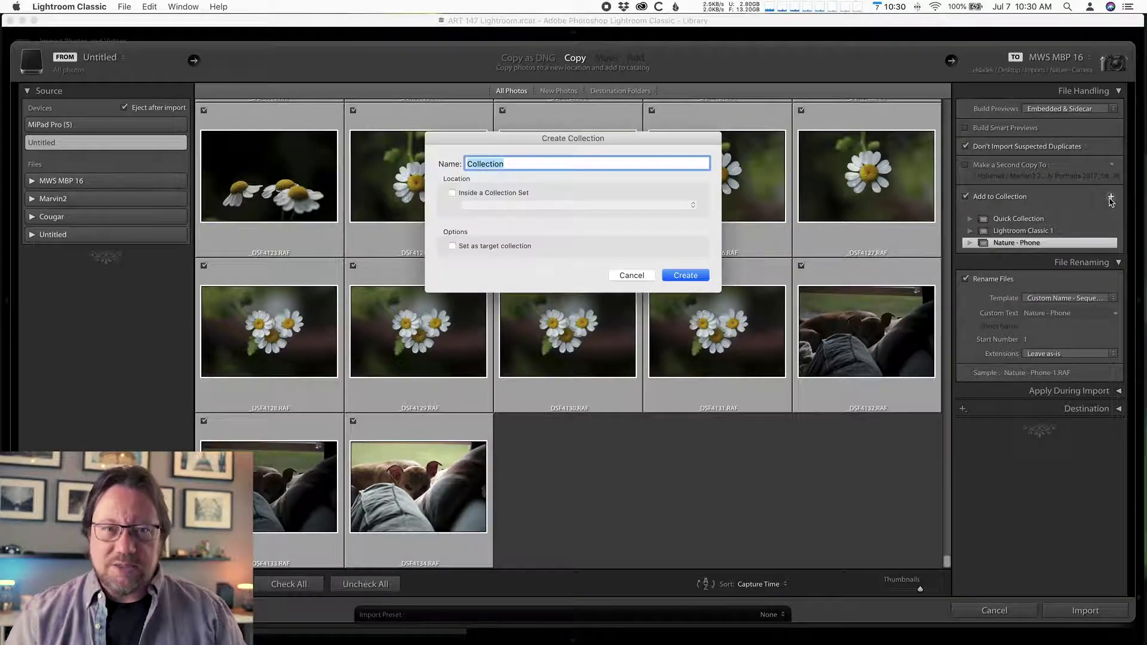
pyautogui.write('Natu')
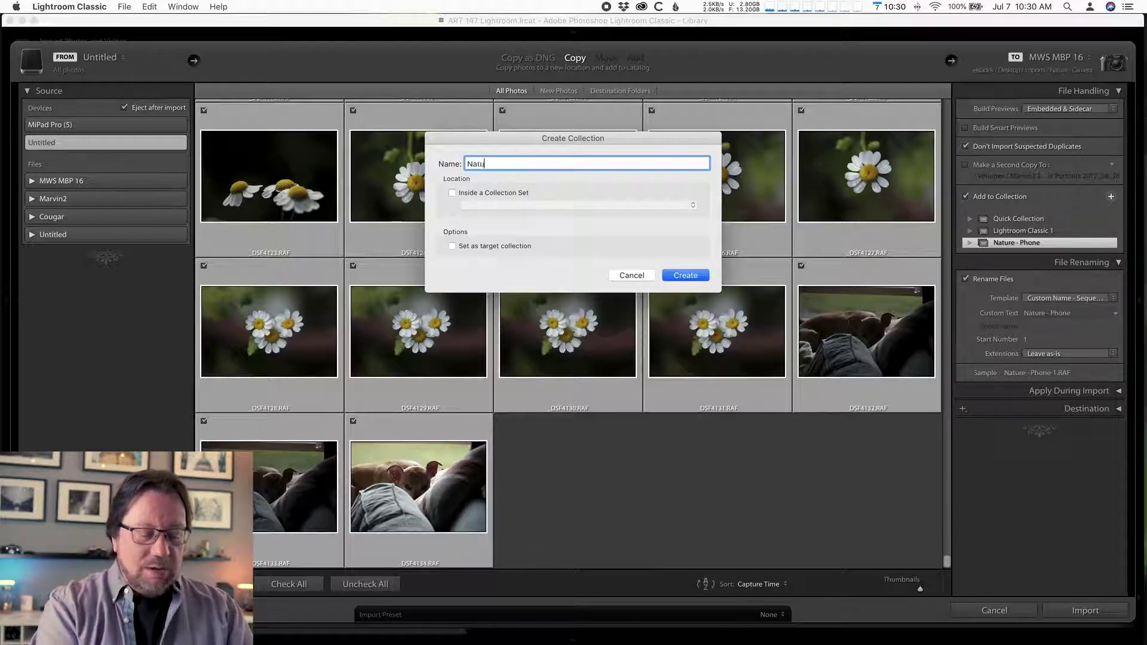
pyautogui.write('re - CAmera')
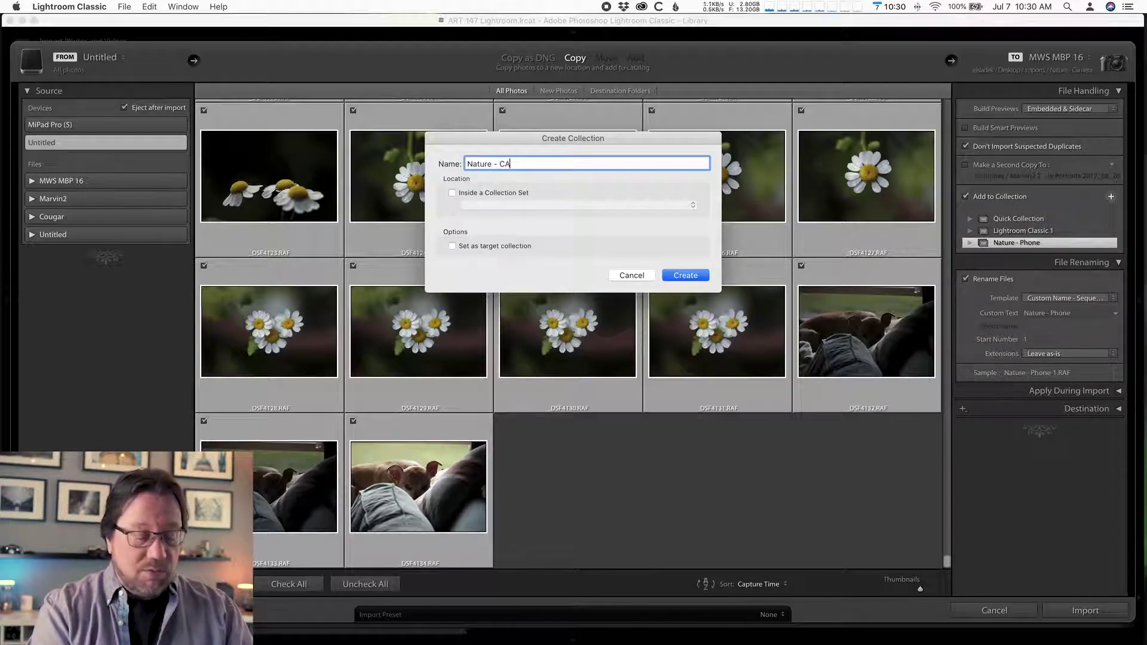
pyautogui.press('BackSpace')
pyautogui.press('BackSpace')
pyautogui.press('BackSpace')
pyautogui.press('BackSpace')
pyautogui.press('BackSpace')
pyautogui.write('amera')
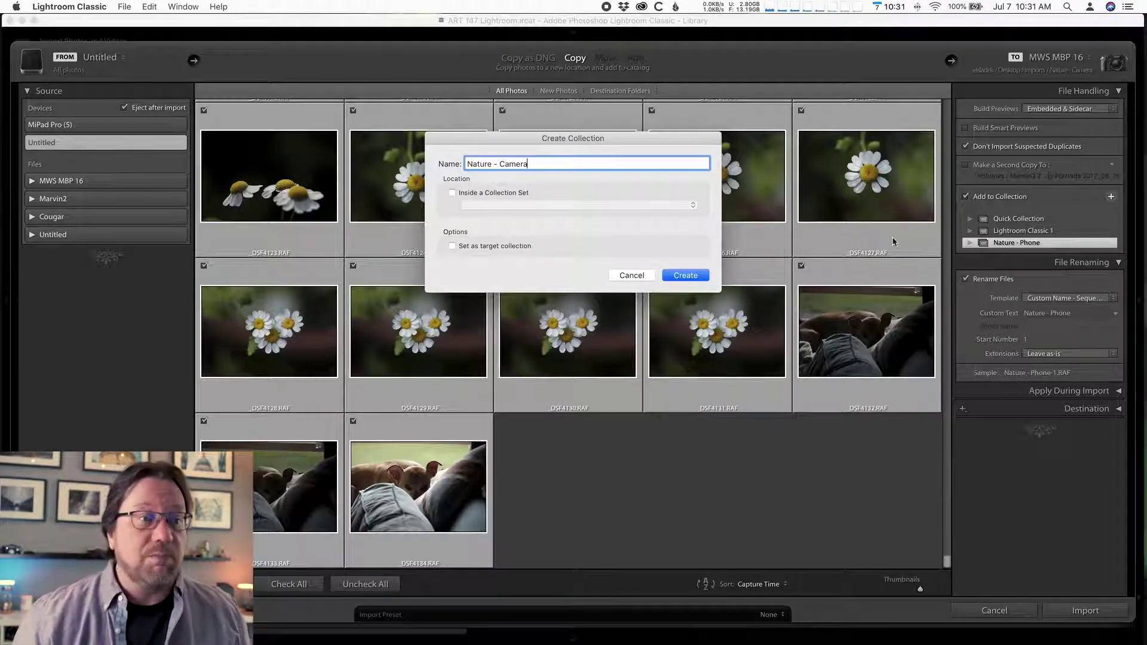
pyautogui.click(677, 277)
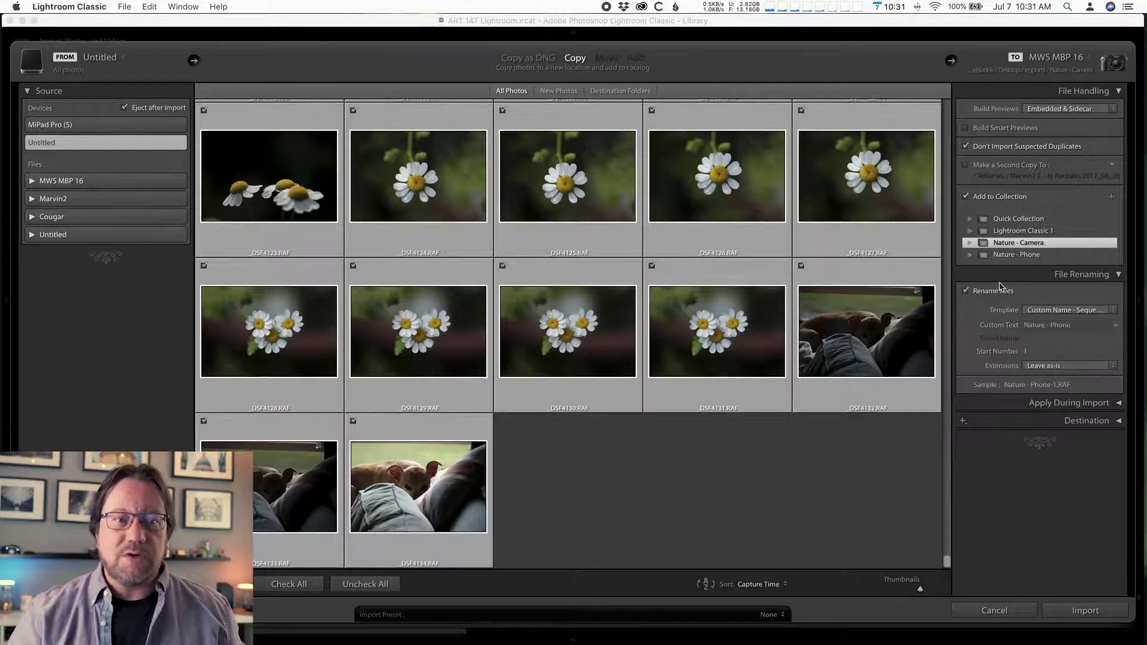
# Set file renaming to the Custom Name - Sequence template with custom text "Nature - Camera", and import the checked photos
pyautogui.click(1039, 310)
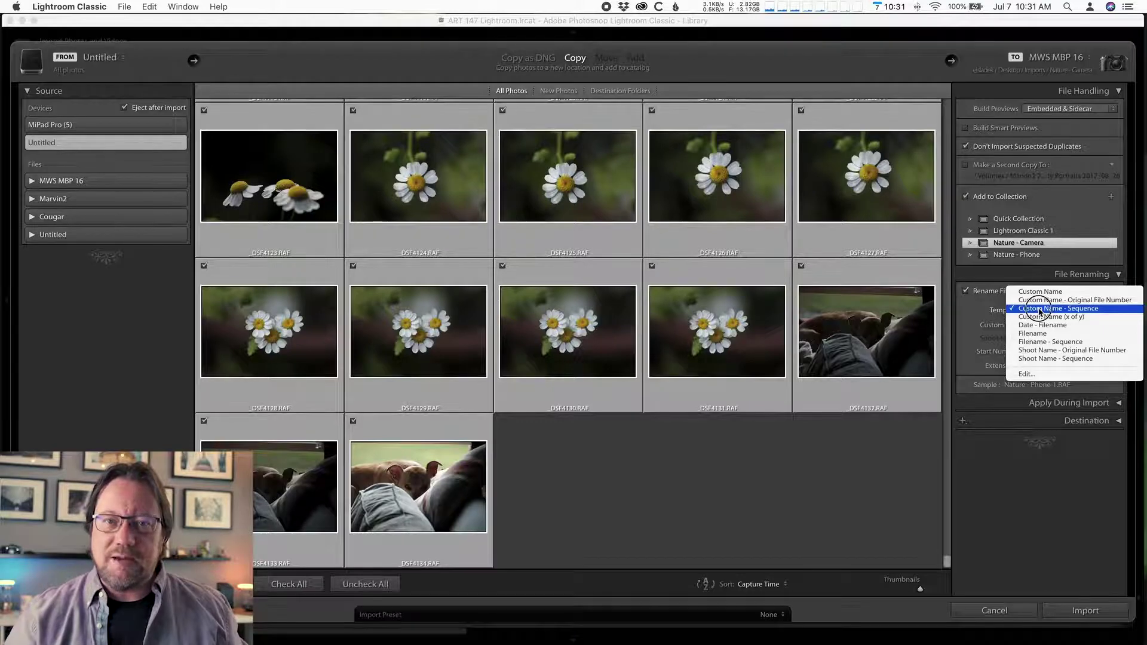
pyautogui.click(1040, 310)
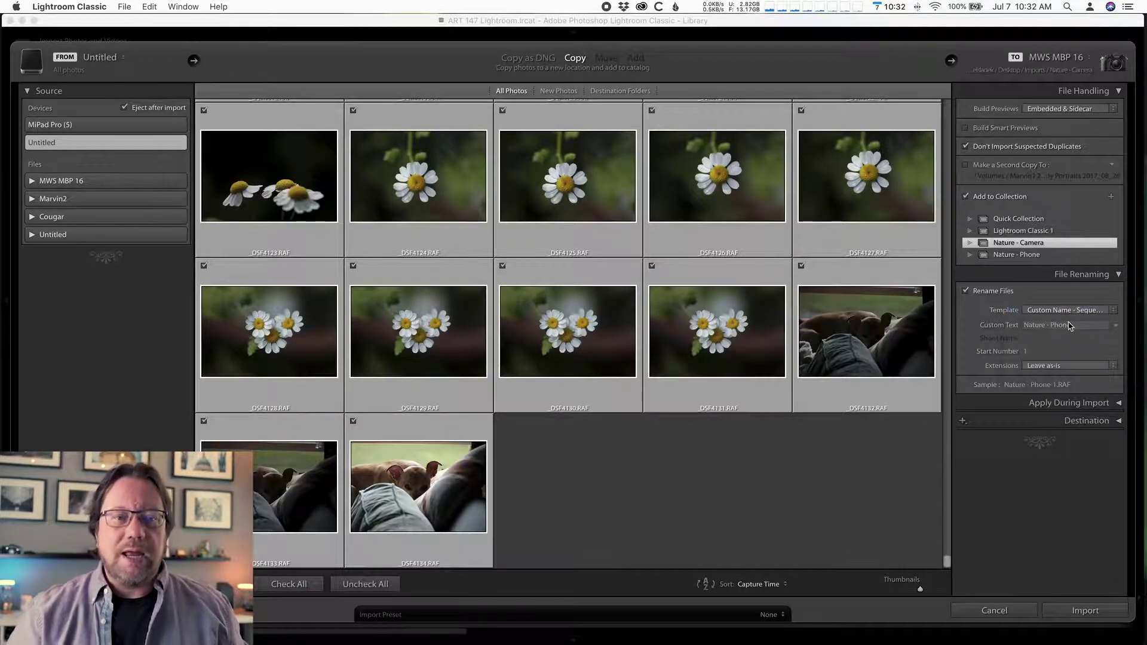
pyautogui.click(1079, 328)
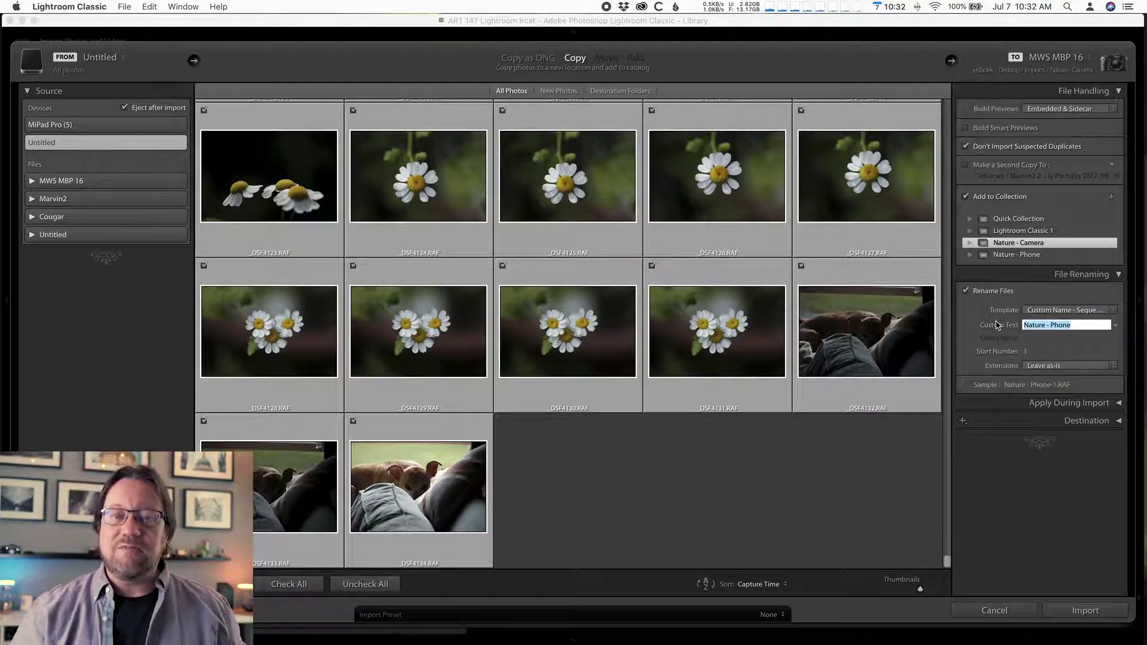
pyautogui.press('BackSpace')
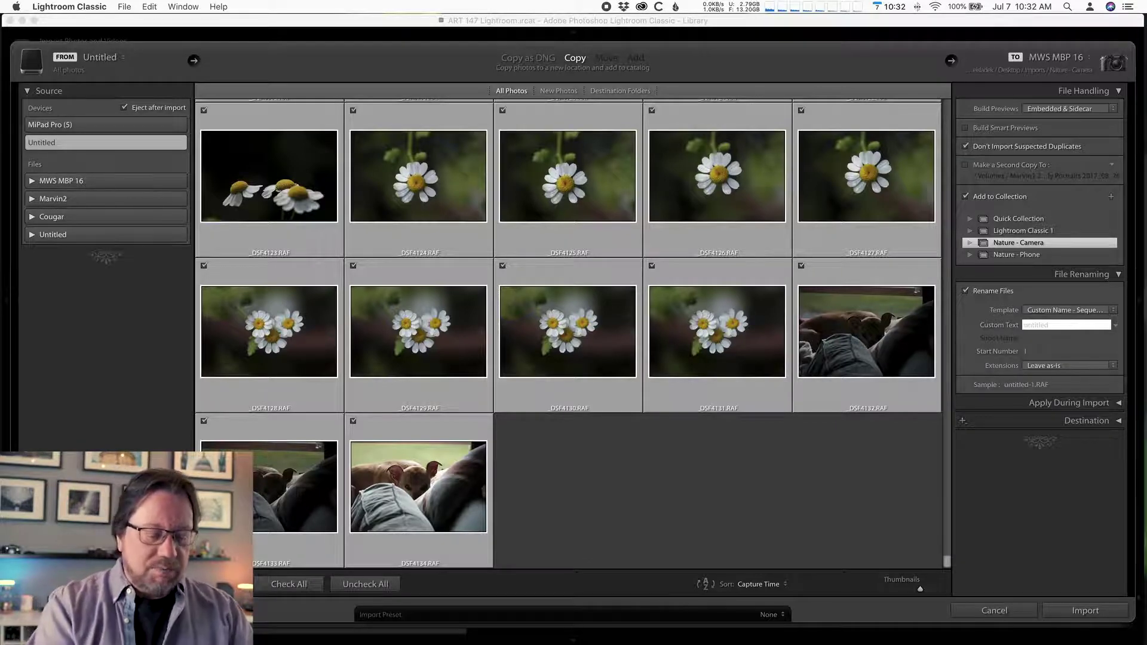
pyautogui.write('Nature - Camera')
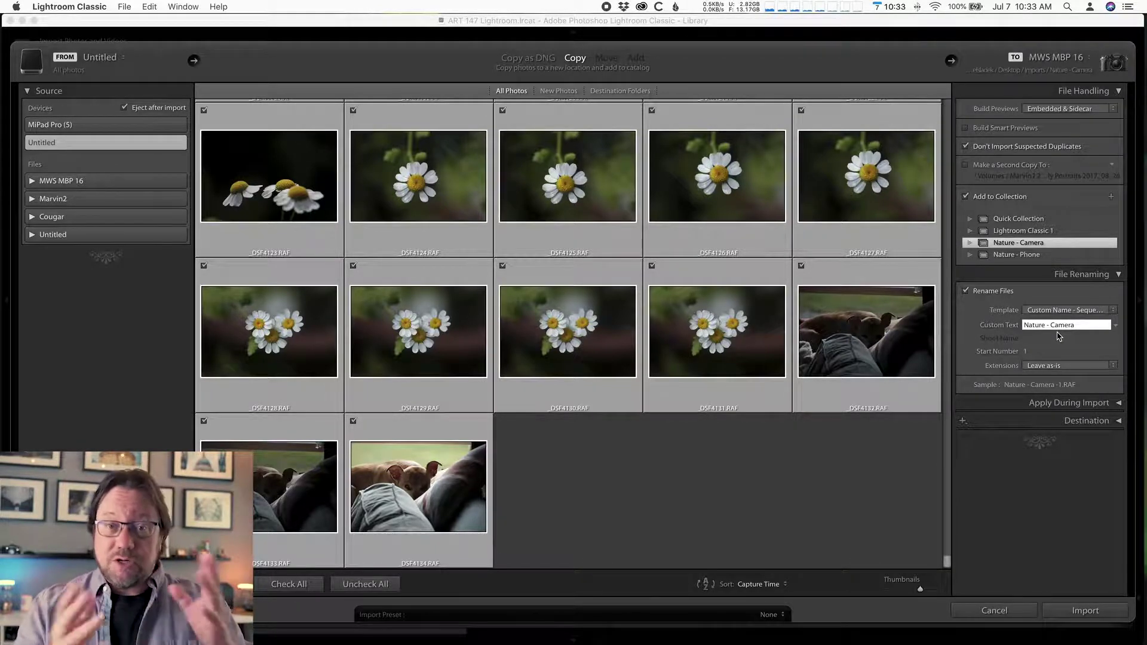
pyautogui.click(1084, 613)
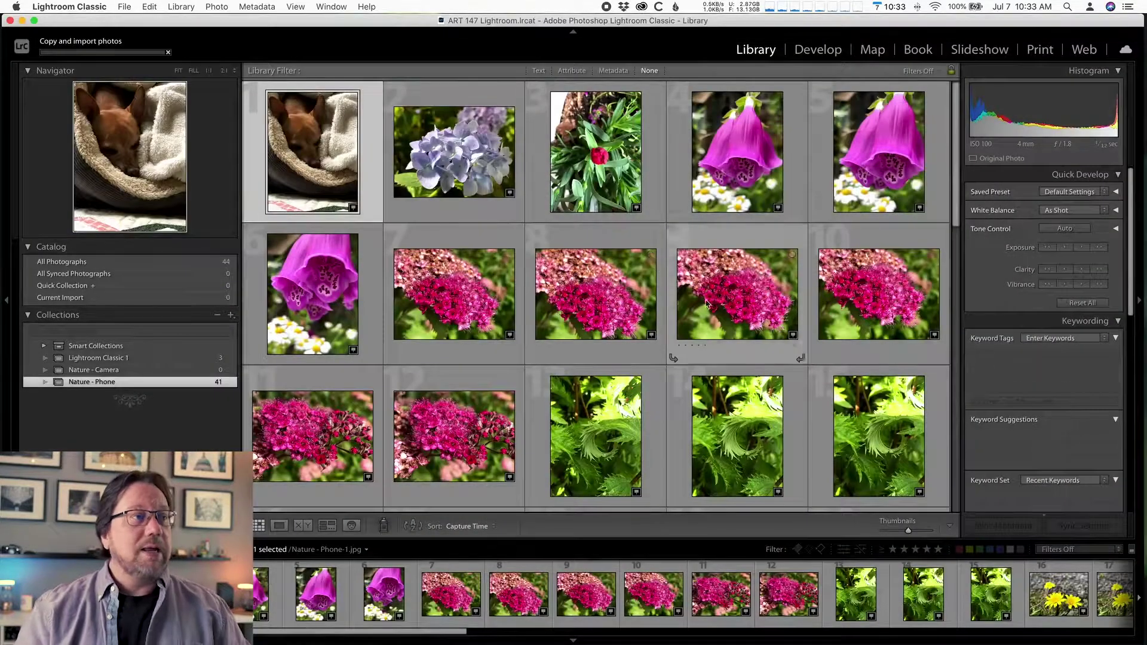